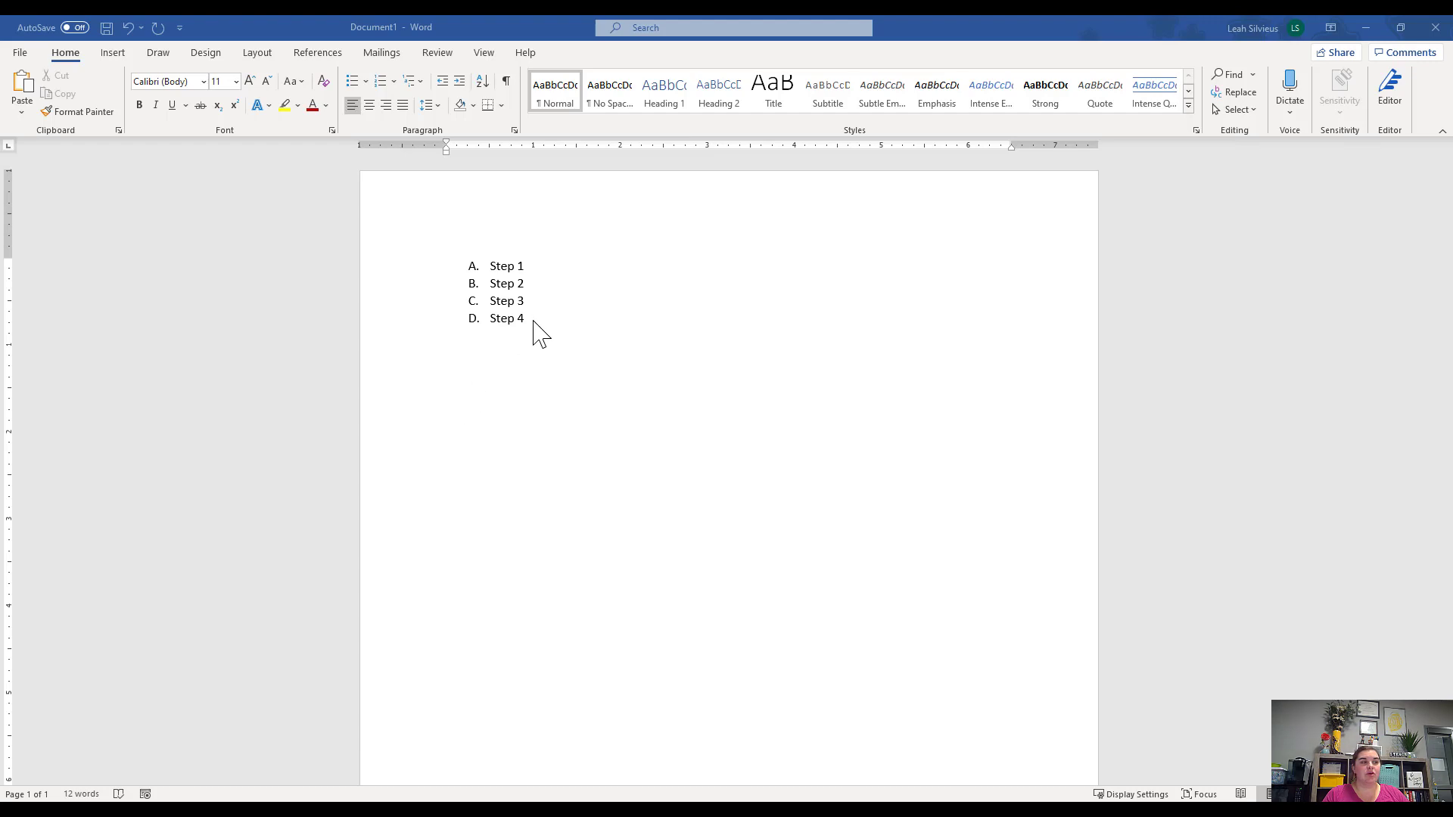
Select the four lettered list items, Step 1 to Step 4, and show the formatting marks
{"action": "left_click_drag", "start_coordinate": [538, 317], "coordinate": [483, 258]}
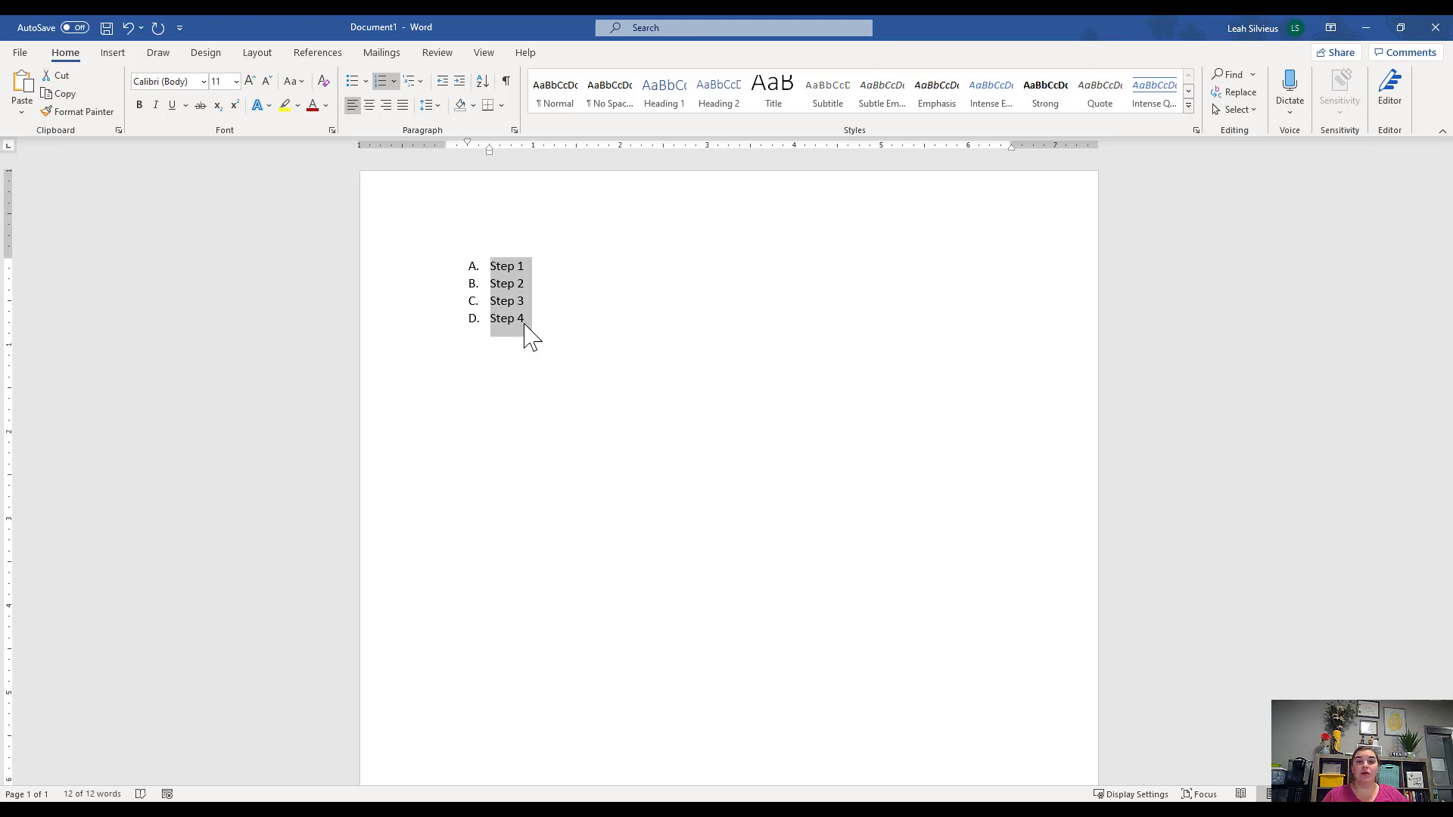
{"action": "left_click", "coordinate": [439, 127]}
{"action": "left_click", "coordinate": [506, 80]}
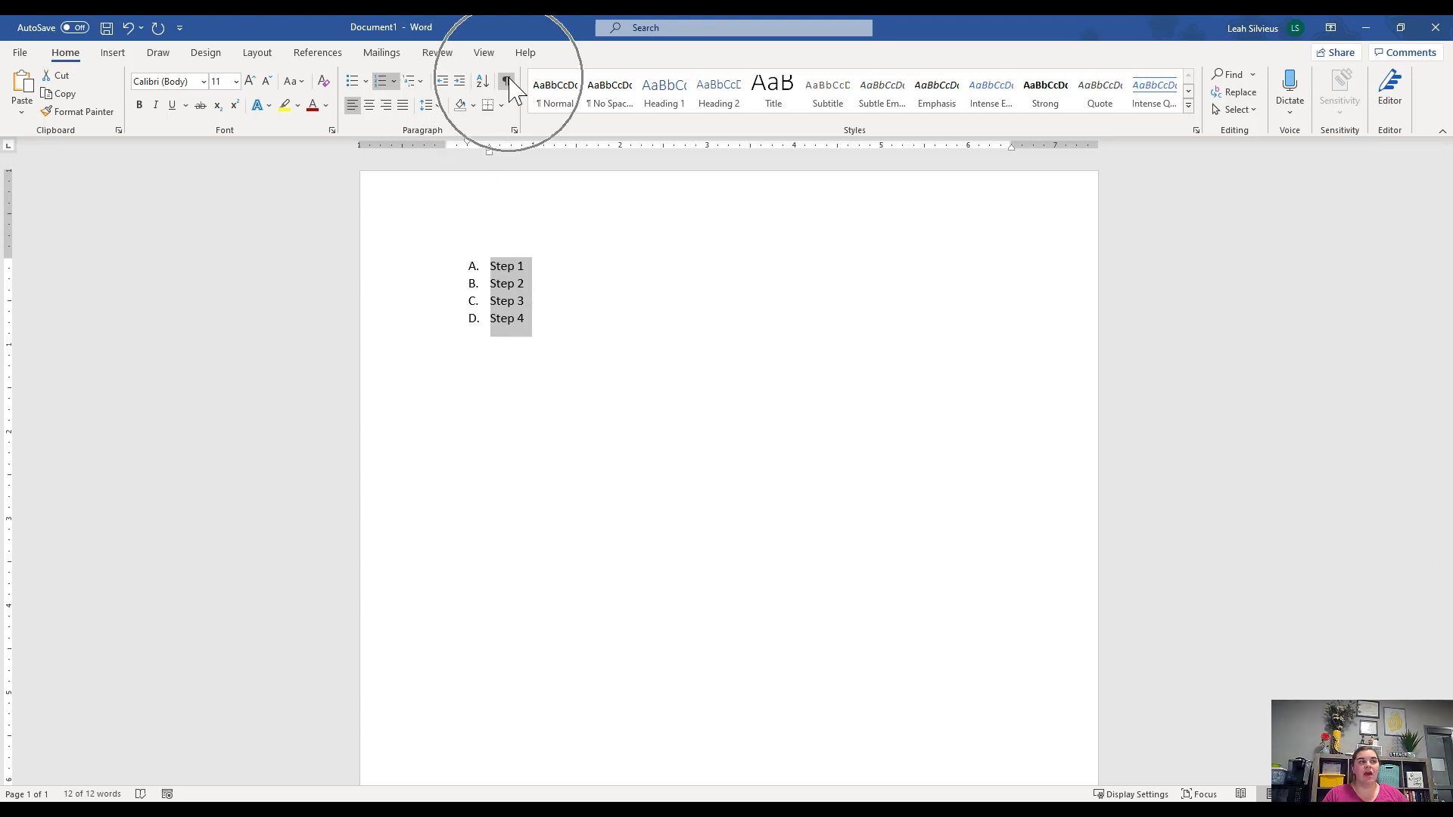
{"action": "left_click", "coordinate": [506, 80]}
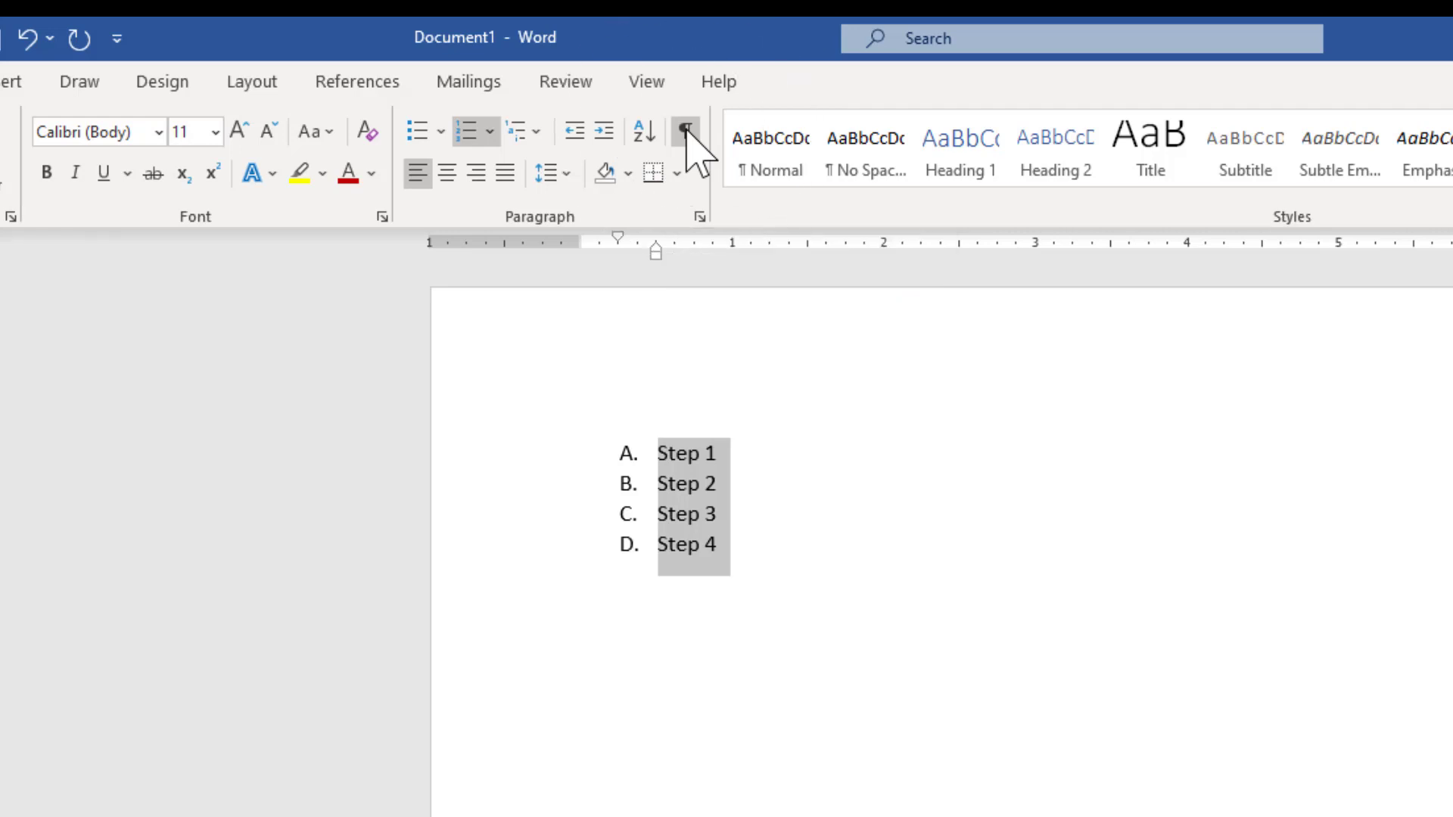
{"action": "left_click", "coordinate": [686, 131]}
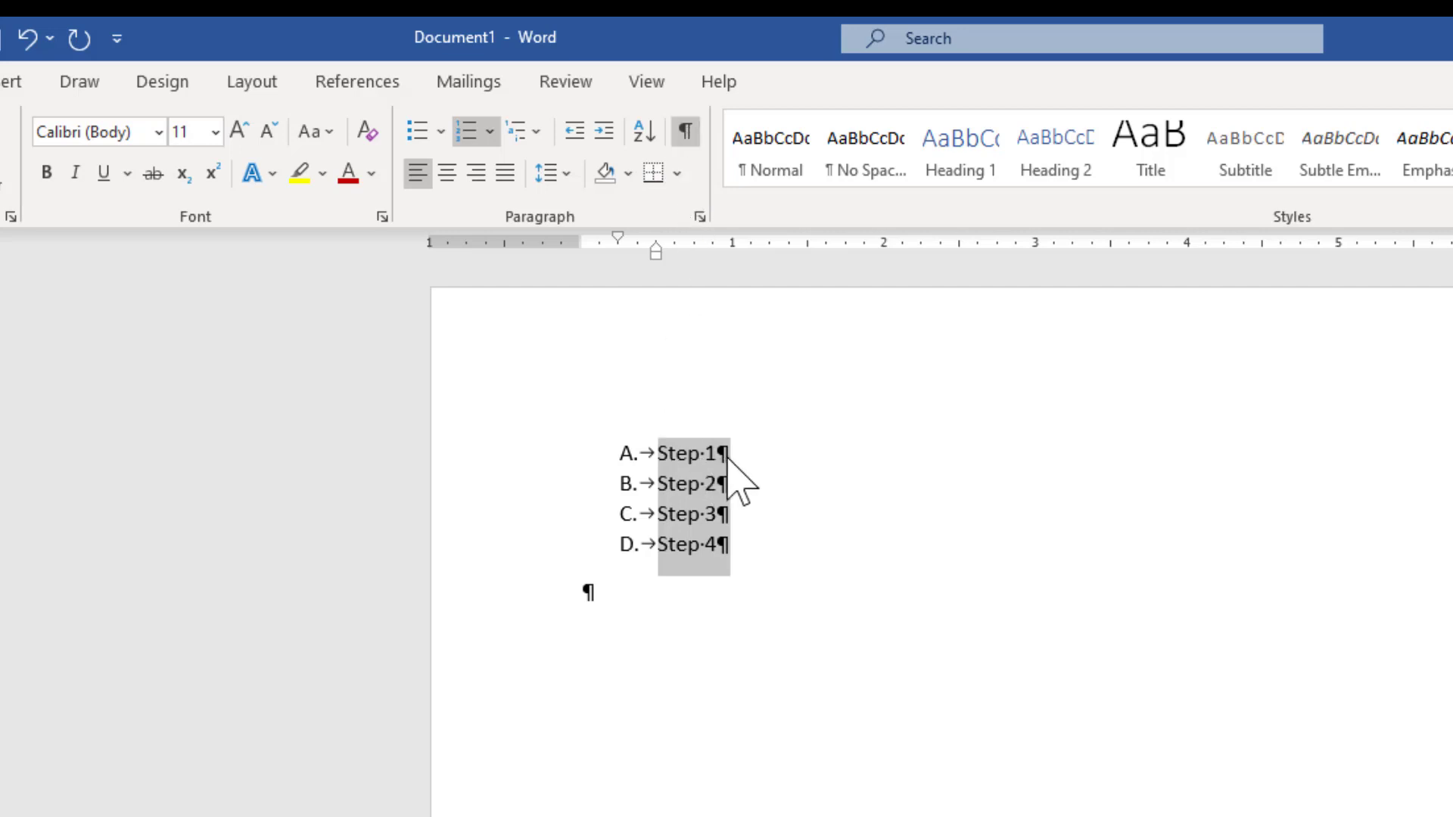
{"action": "key", "text": "ctrl"}
{"action": "key", "text": "ctrl"}
{"action": "key", "text": "ctrl"}
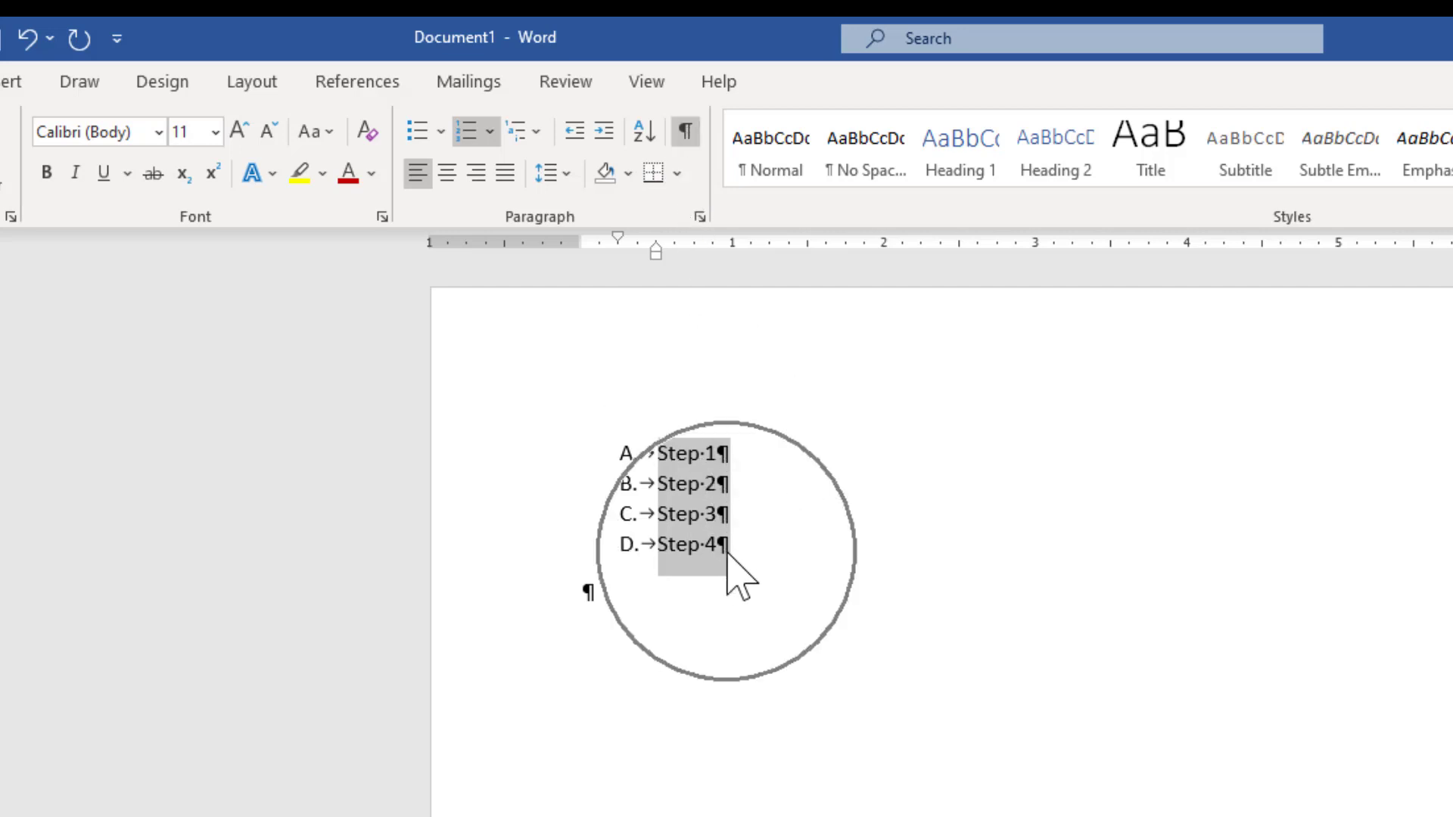
{"action": "key", "text": "ctrl"}
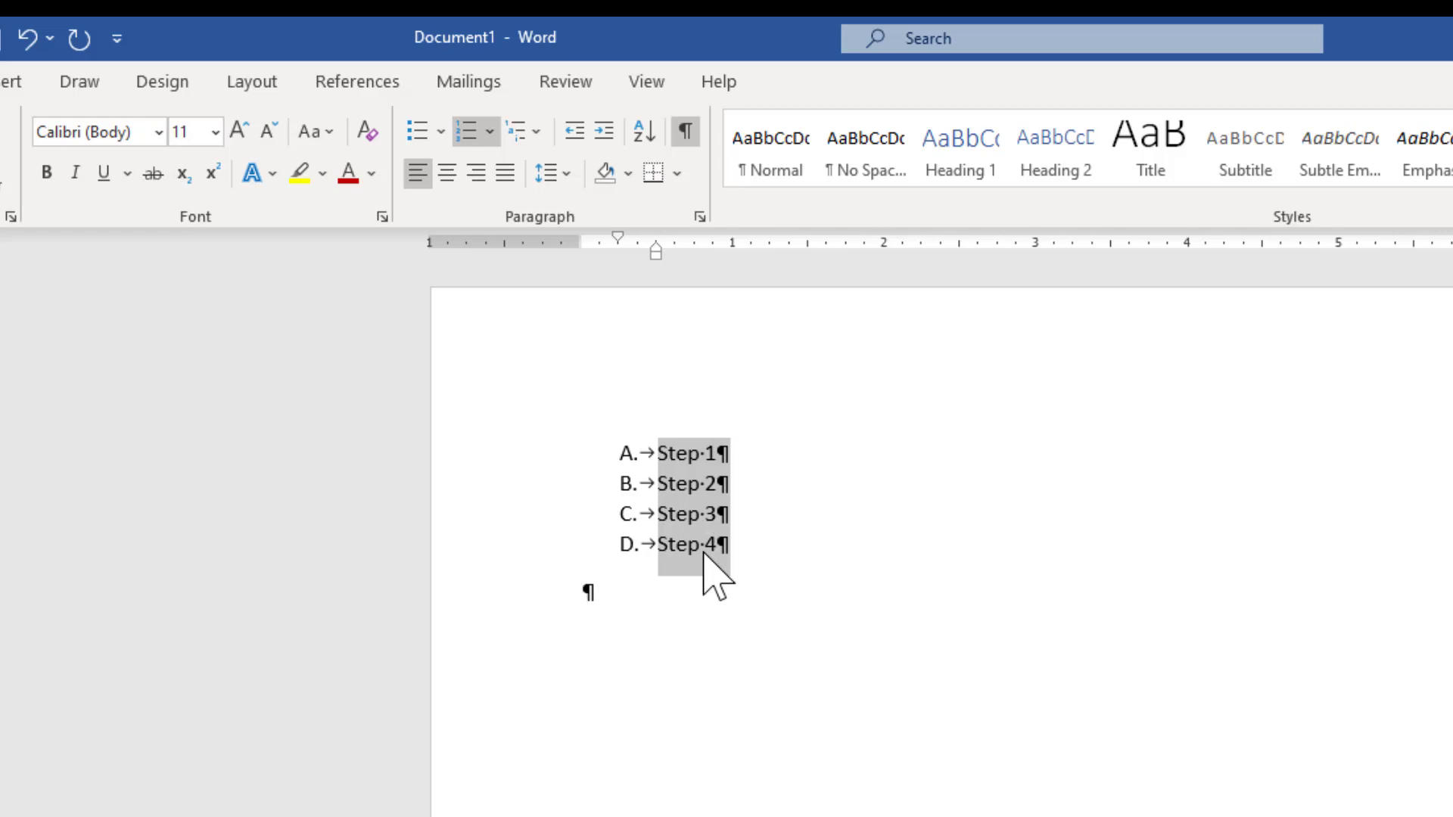
{"action": "key", "text": "ctrl"}
{"action": "key", "text": "ctrl"}
{"action": "key", "text": "ctrl"}
{"action": "key", "text": "ctrl"}
{"action": "key", "text": "ctrl"}
{"action": "key", "text": "ctrl"}
{"action": "key", "text": "ctrl"}
Hide the formatting marks and start a new number format for the selected list with the "First, Second, Third ..." number style
{"action": "left_click", "coordinate": [687, 133]}
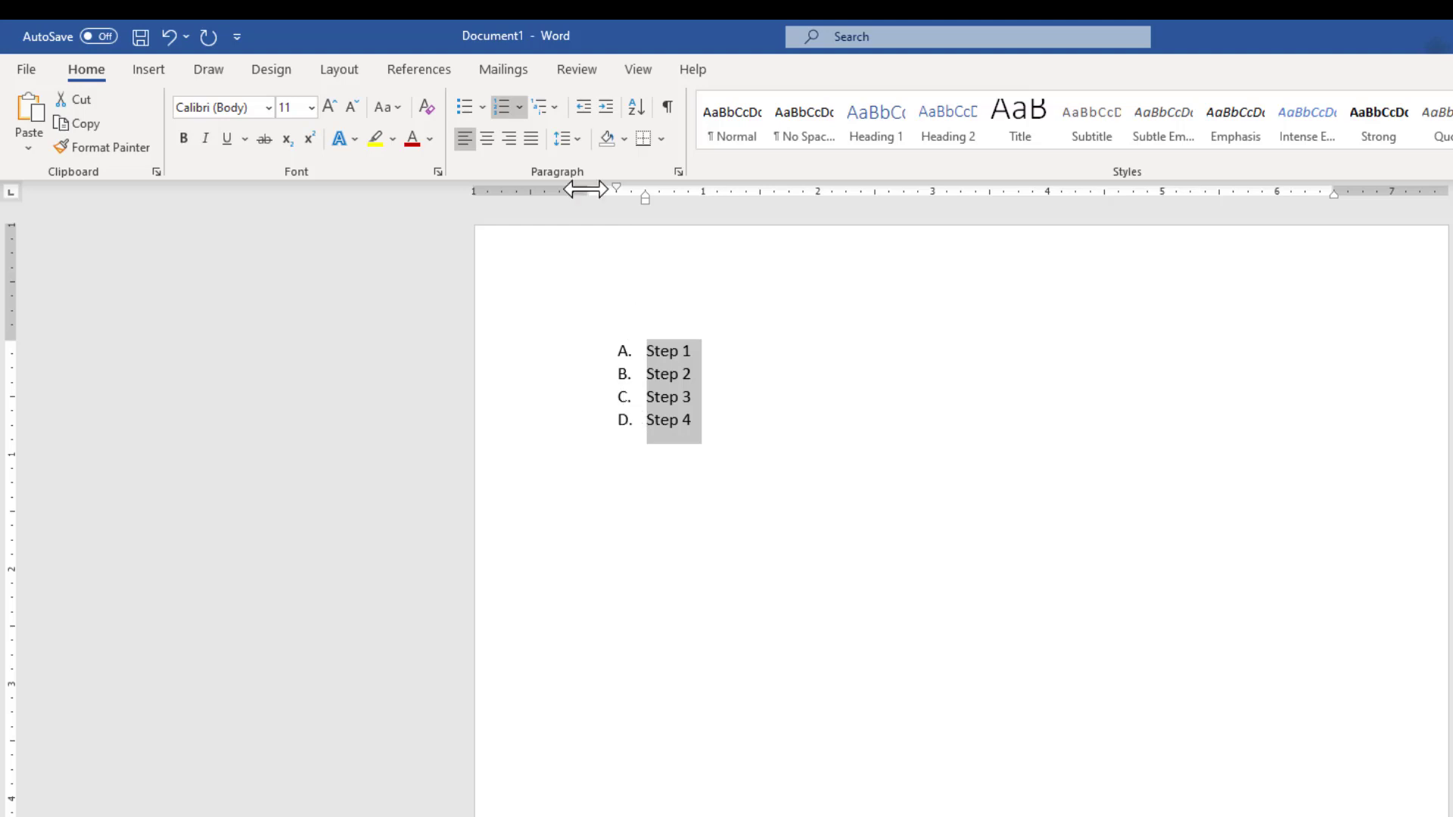
{"action": "left_click", "coordinate": [521, 107]}
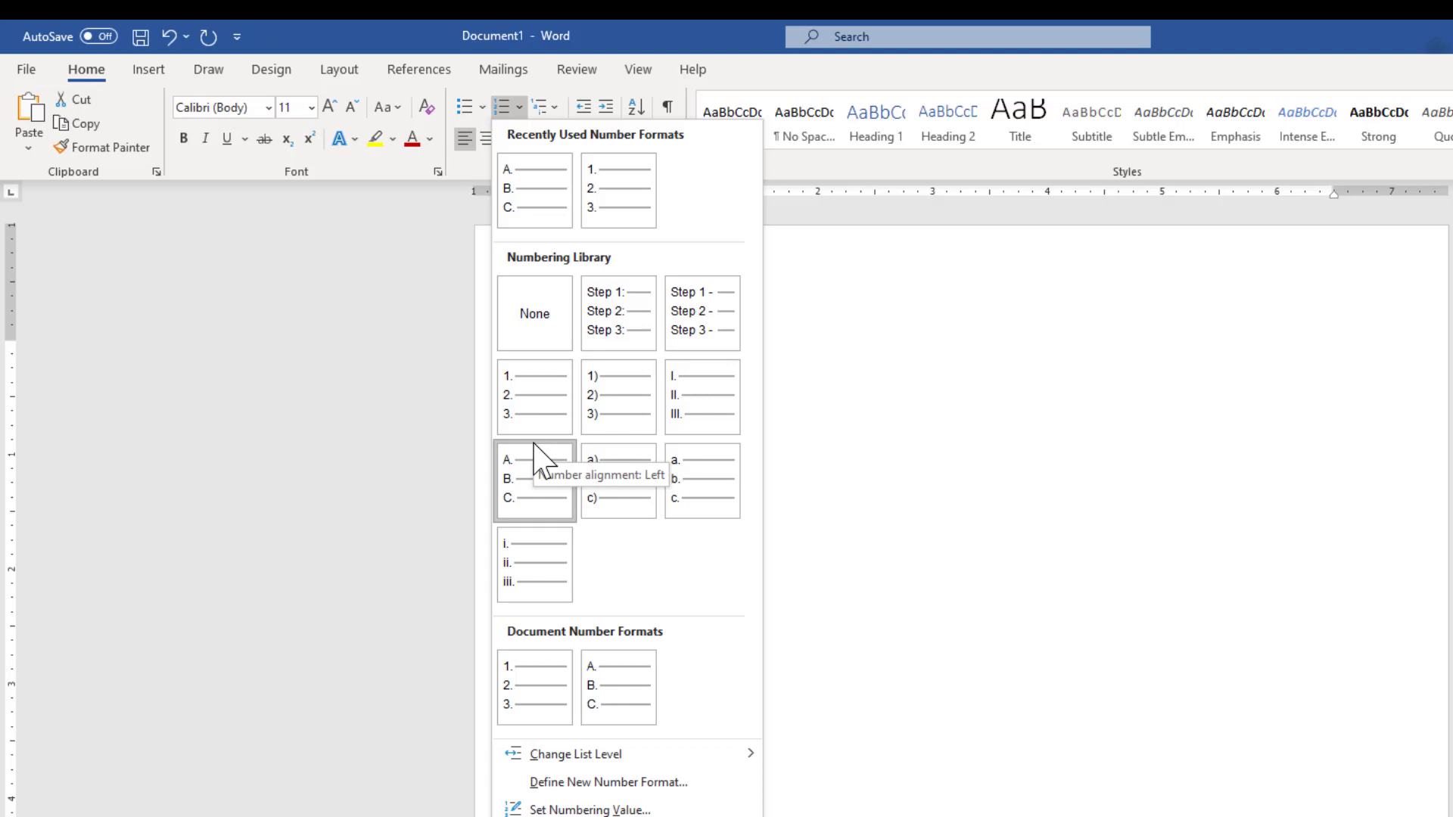
{"action": "left_click", "coordinate": [627, 783]}
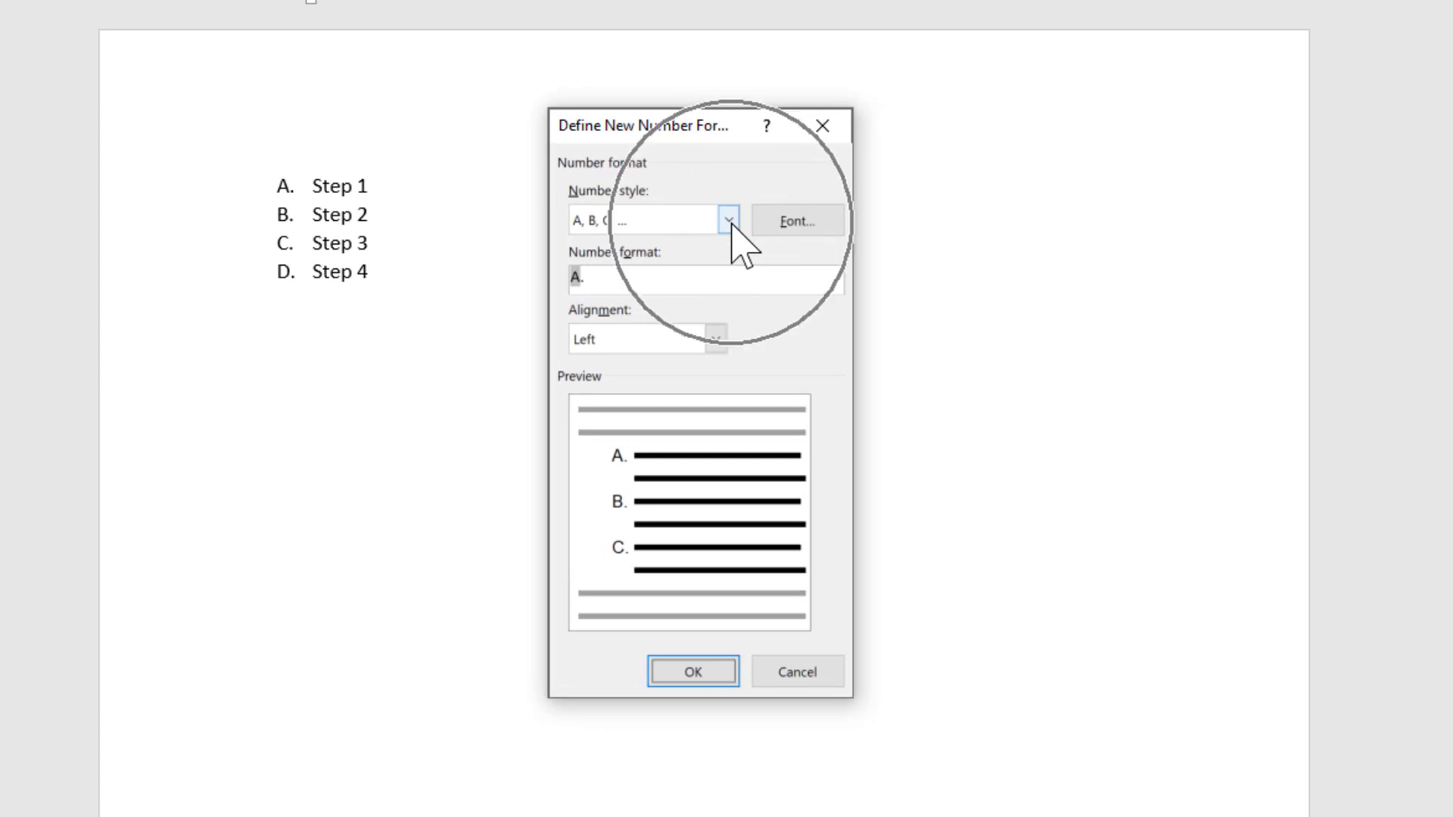
{"action": "left_click", "coordinate": [730, 222]}
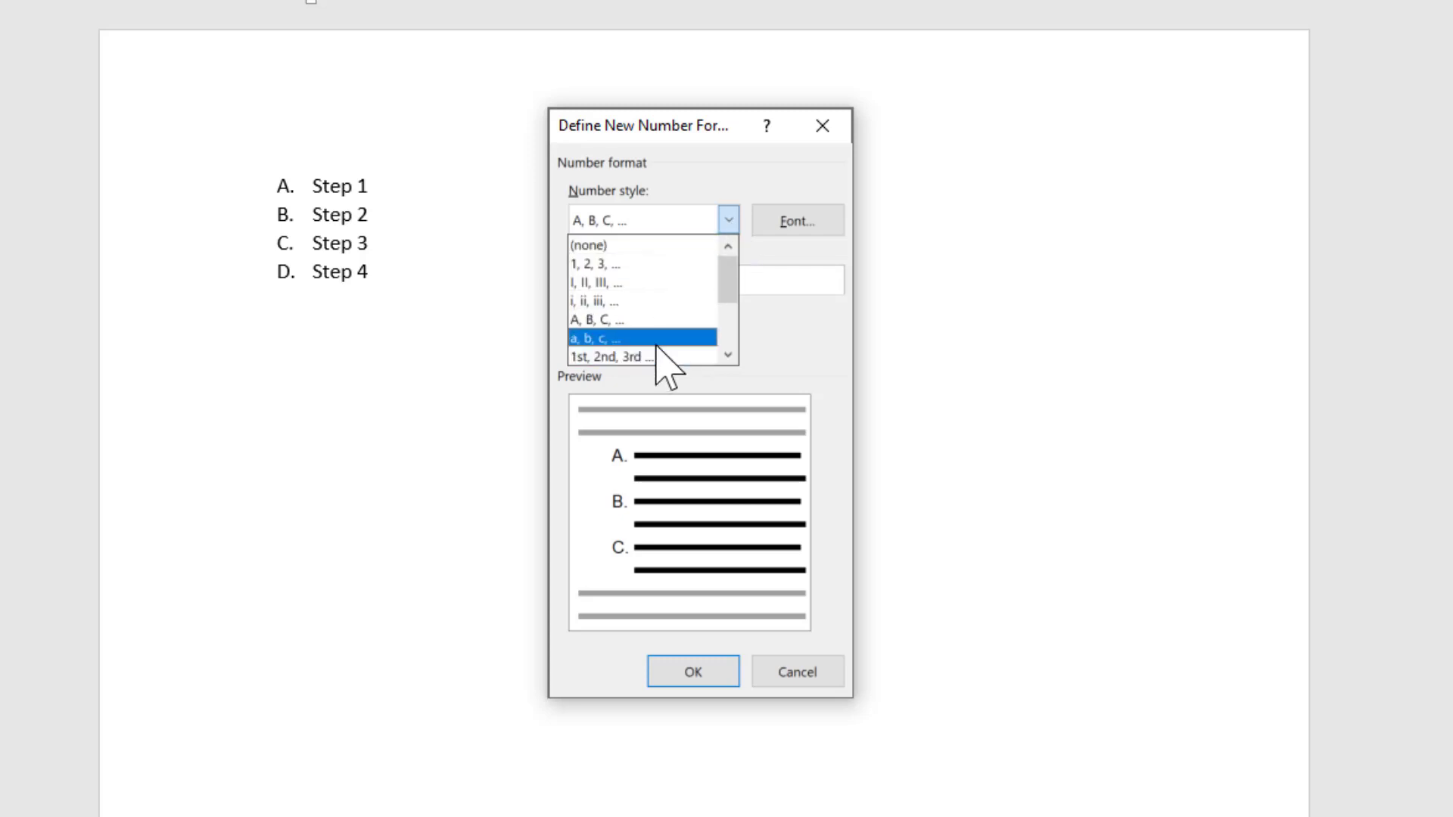
{"action": "scroll", "coordinate": [656, 333], "scroll_direction": "down", "scroll_amount": 3}
{"action": "scroll", "coordinate": [659, 317], "scroll_direction": "down", "scroll_amount": 2}
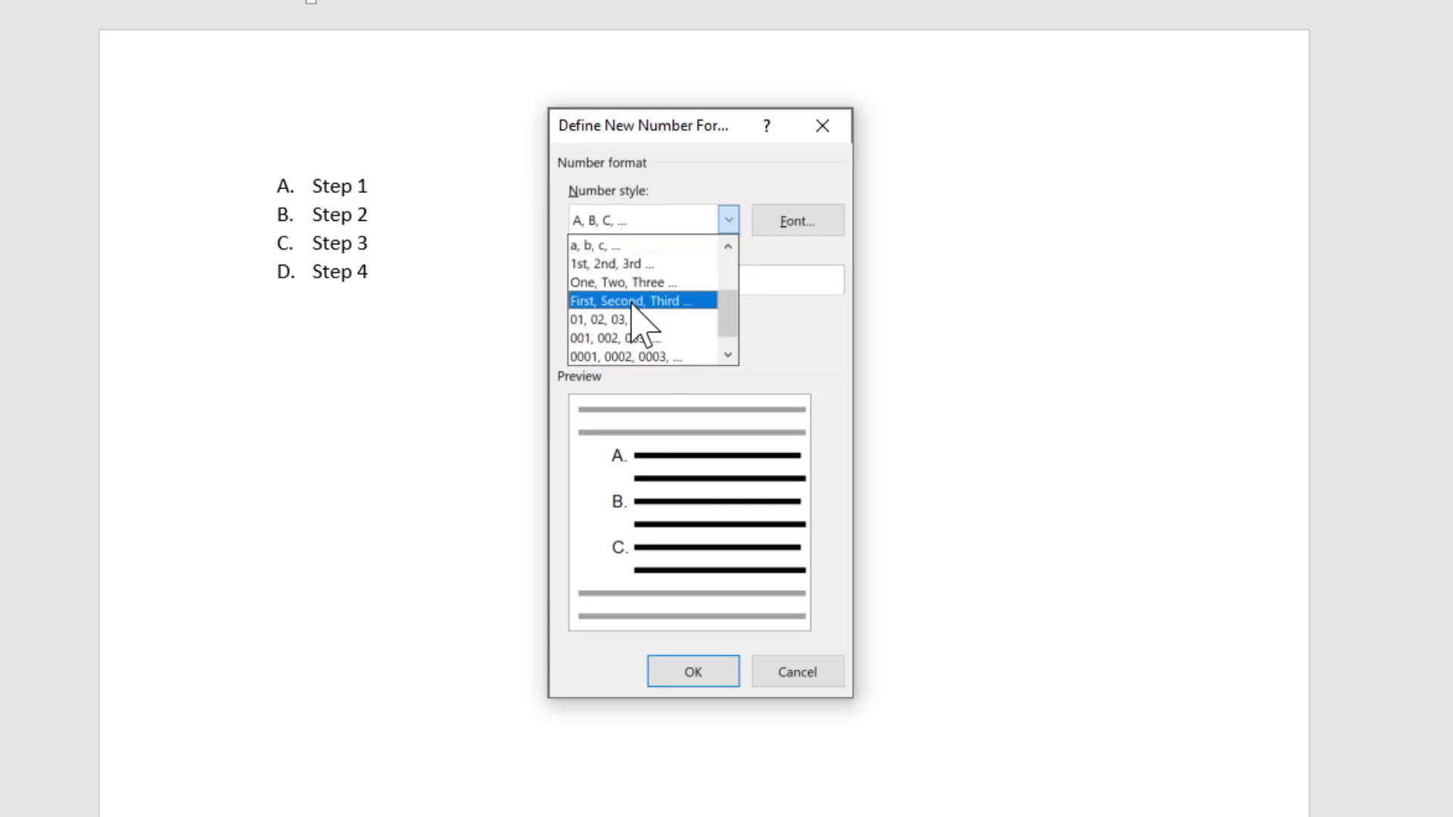
{"action": "scroll", "coordinate": [601, 337], "scroll_direction": "down", "scroll_amount": 1}
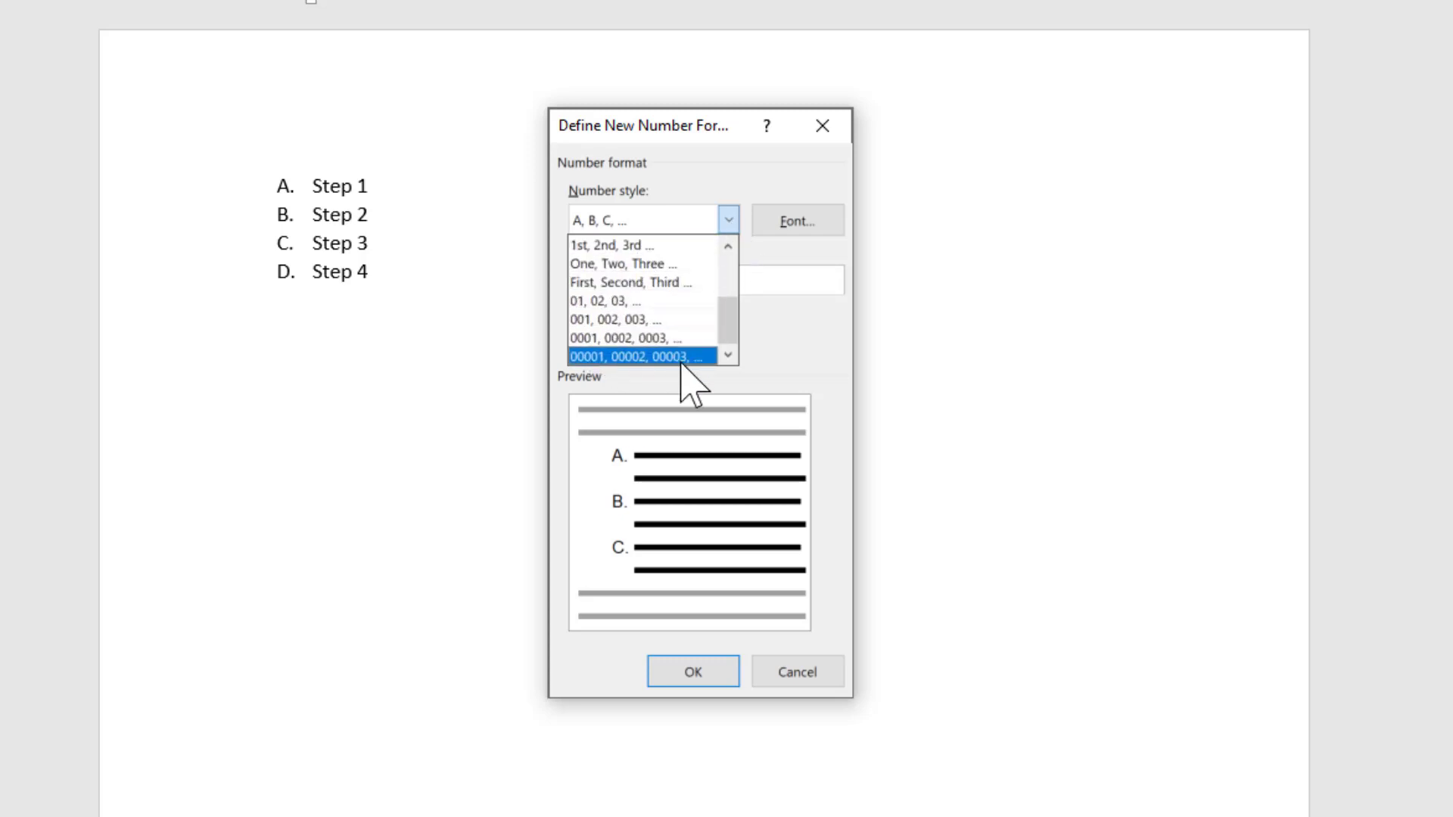
{"action": "scroll", "coordinate": [690, 316], "scroll_direction": "up", "scroll_amount": 1}
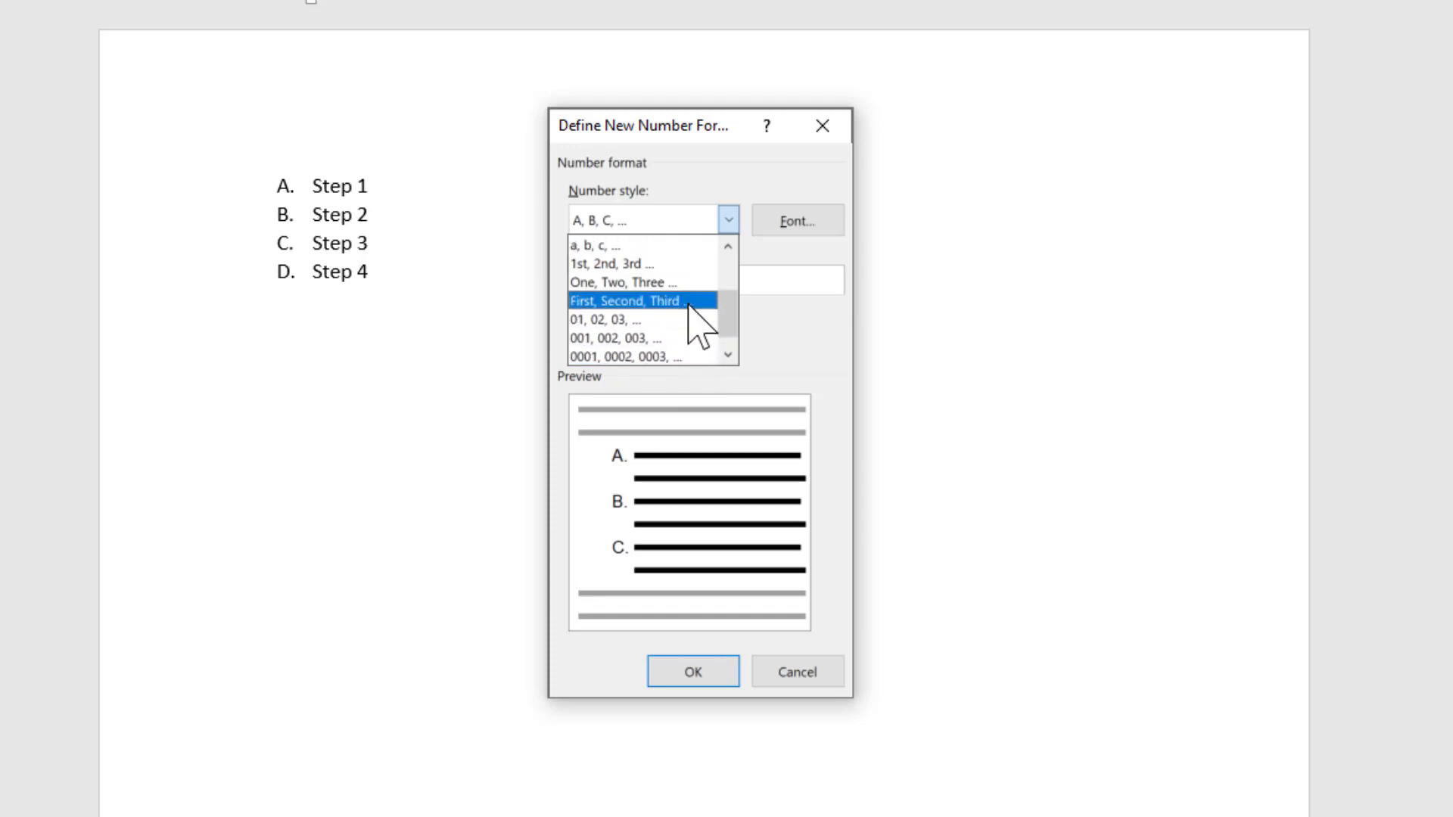
{"action": "left_click", "coordinate": [689, 302]}
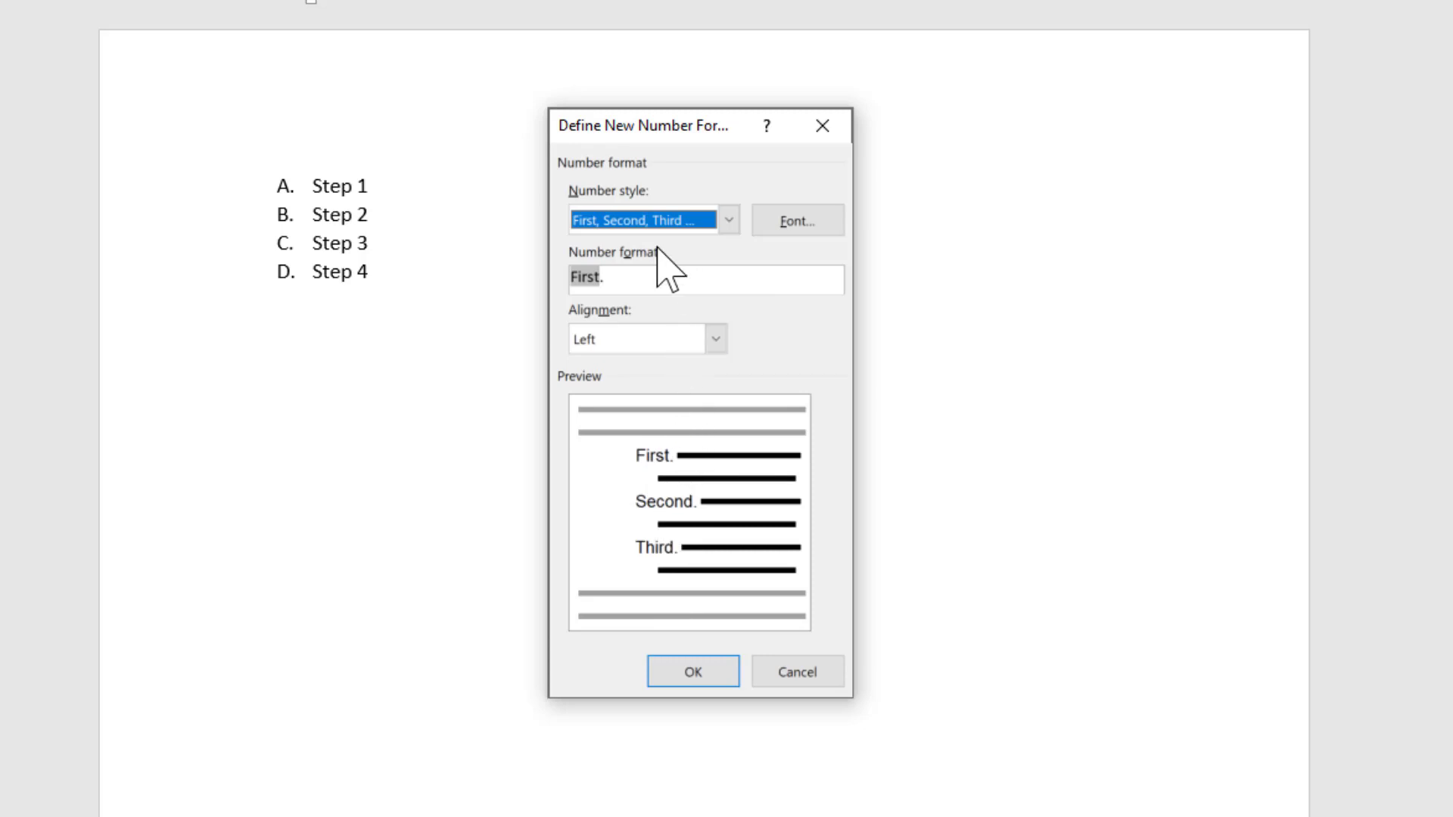
Try the "One, Two, Three ..." number style, and return to "First, Second, Third ..."
{"action": "left_click", "coordinate": [603, 280]}
{"action": "type", "text": "."}
{"action": "left_click", "coordinate": [585, 277]}
{"action": "left_click", "coordinate": [729, 221]}
{"action": "left_click", "coordinate": [691, 283]}
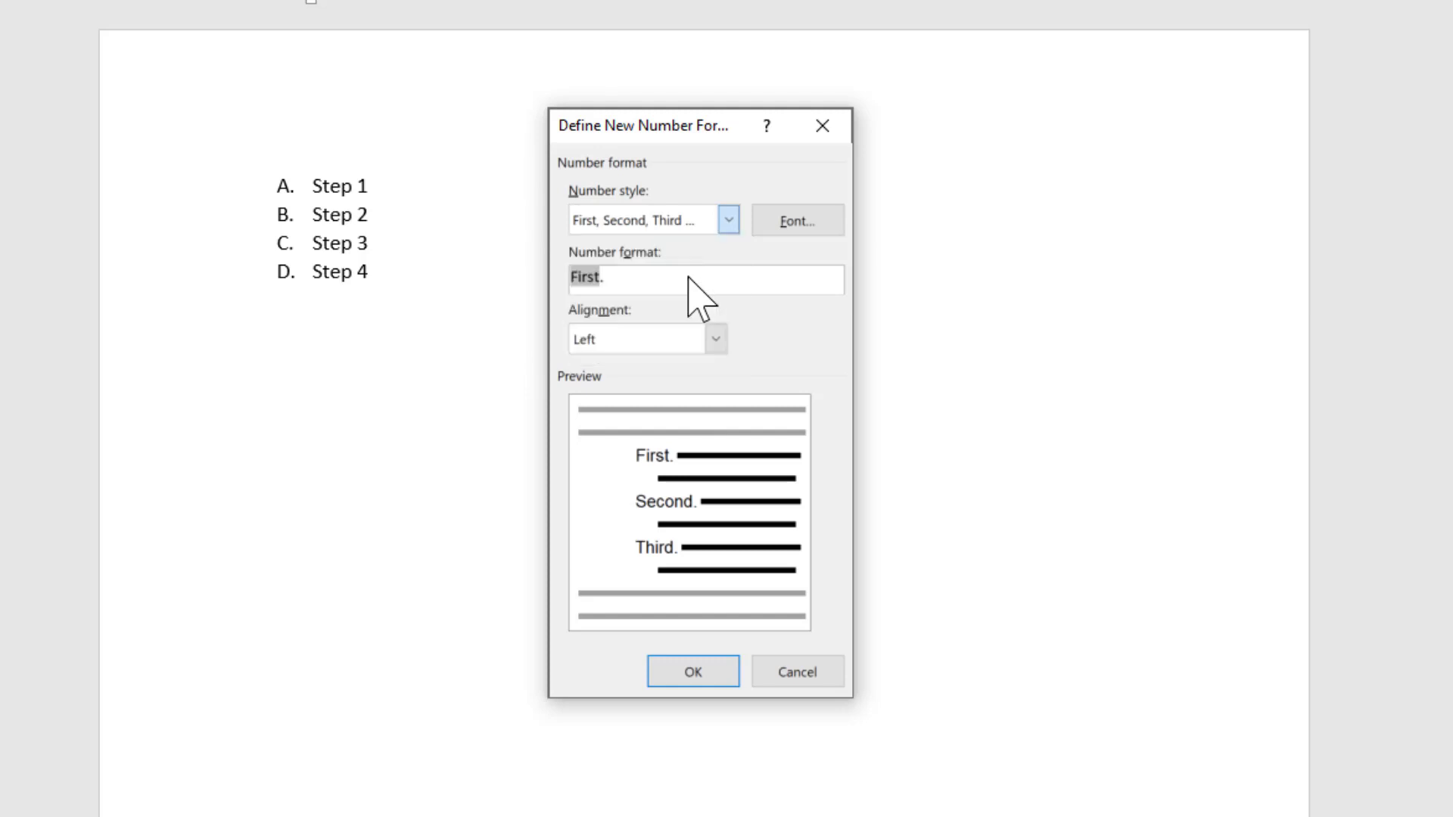
{"action": "left_click", "coordinate": [584, 287]}
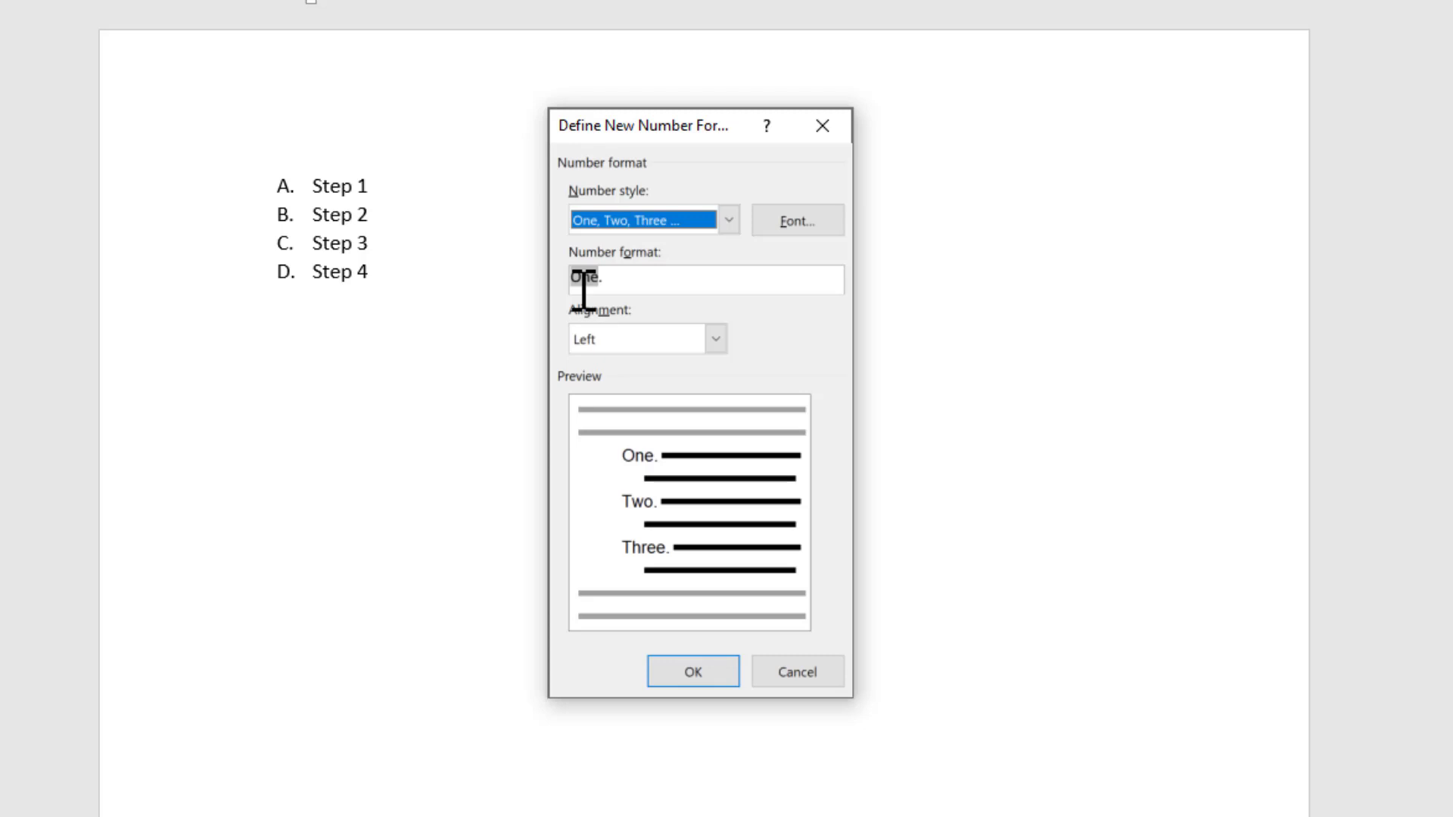
{"action": "left_click", "coordinate": [685, 224]}
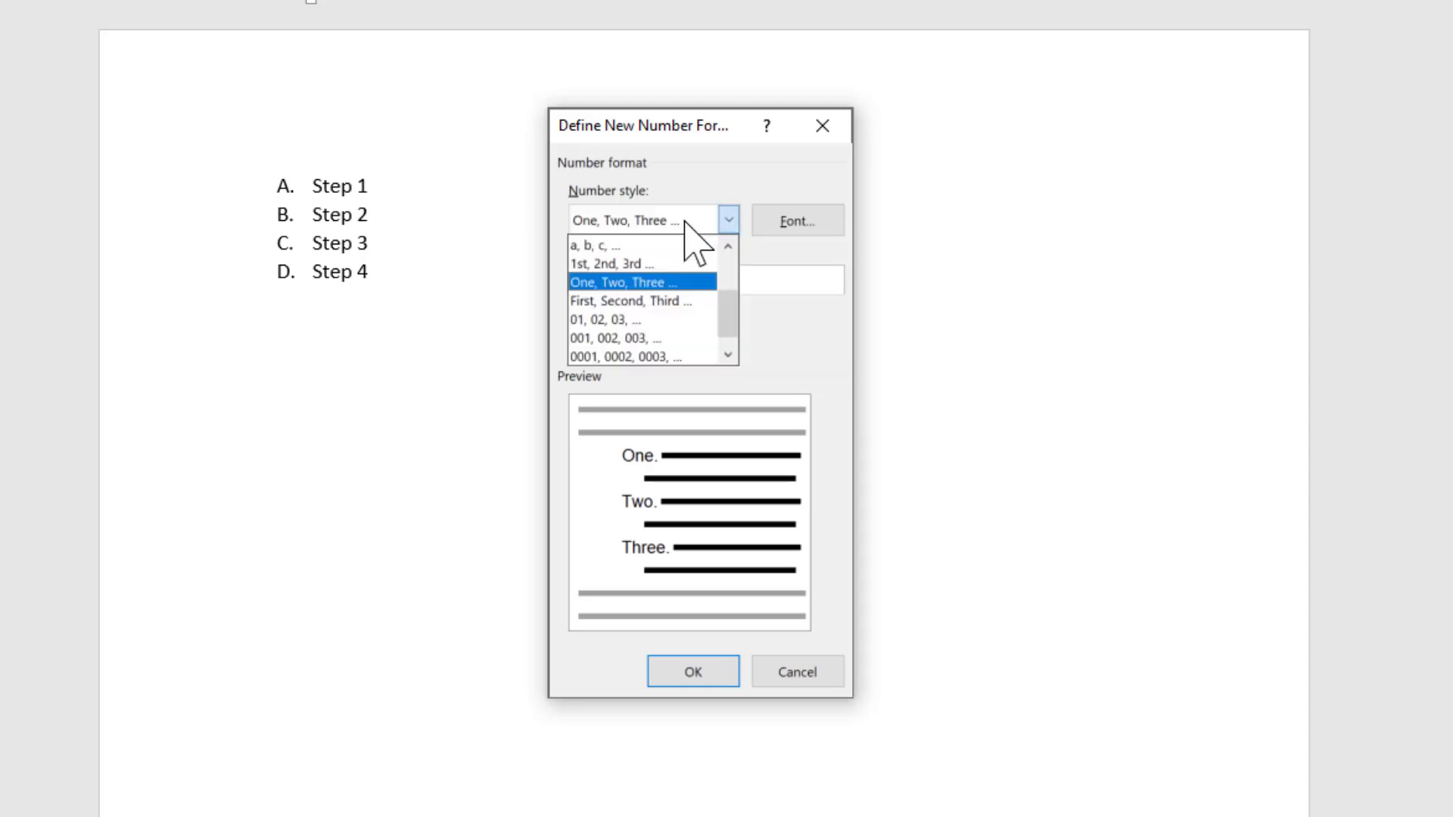
{"action": "left_click", "coordinate": [651, 282]}
{"action": "key", "text": "Down"}
Remove the period from the number format and add text around the number so it reads "This is the First Step -"
{"action": "left_click", "coordinate": [641, 276]}
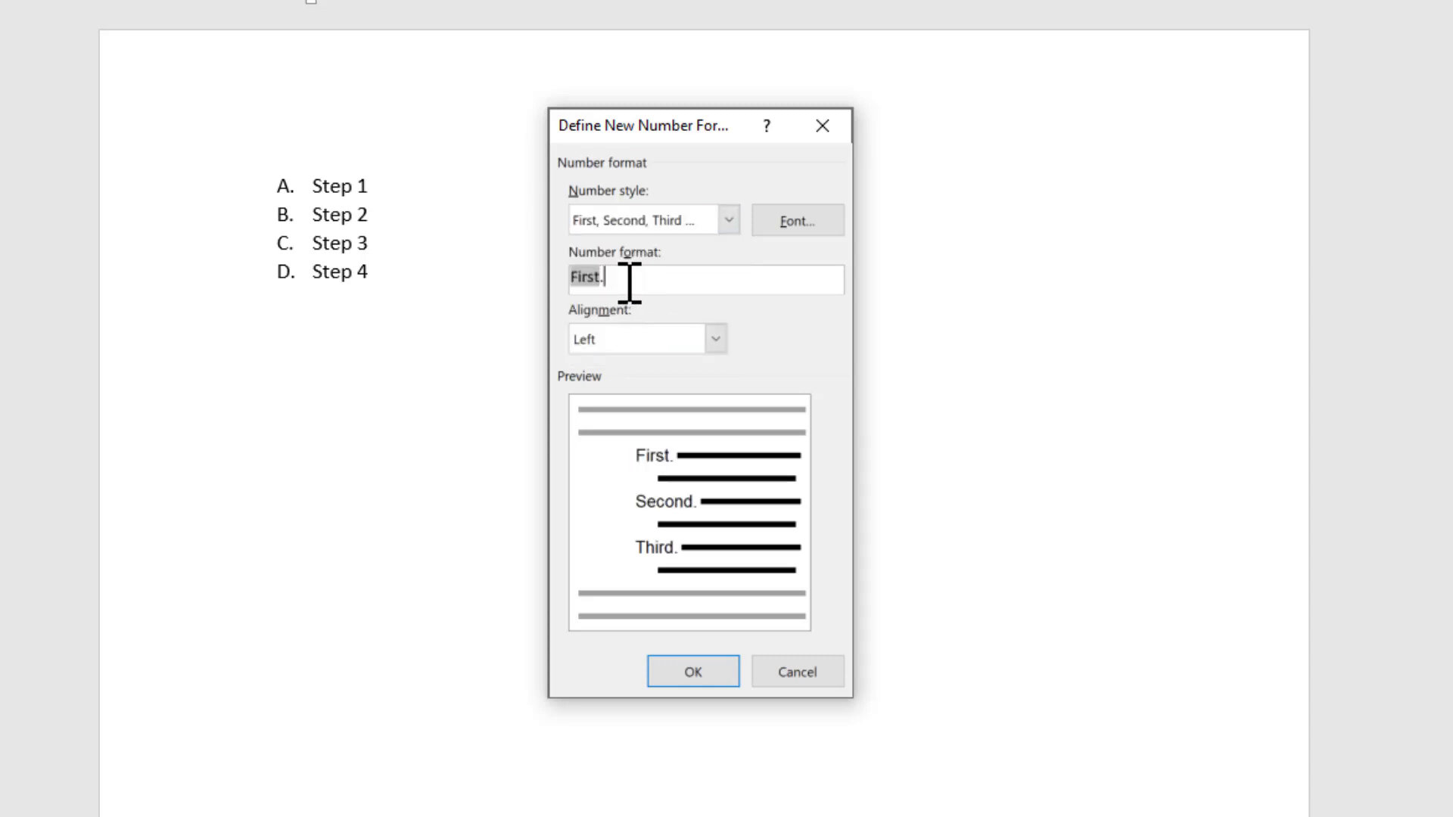
{"action": "key", "text": "BackSpace"}
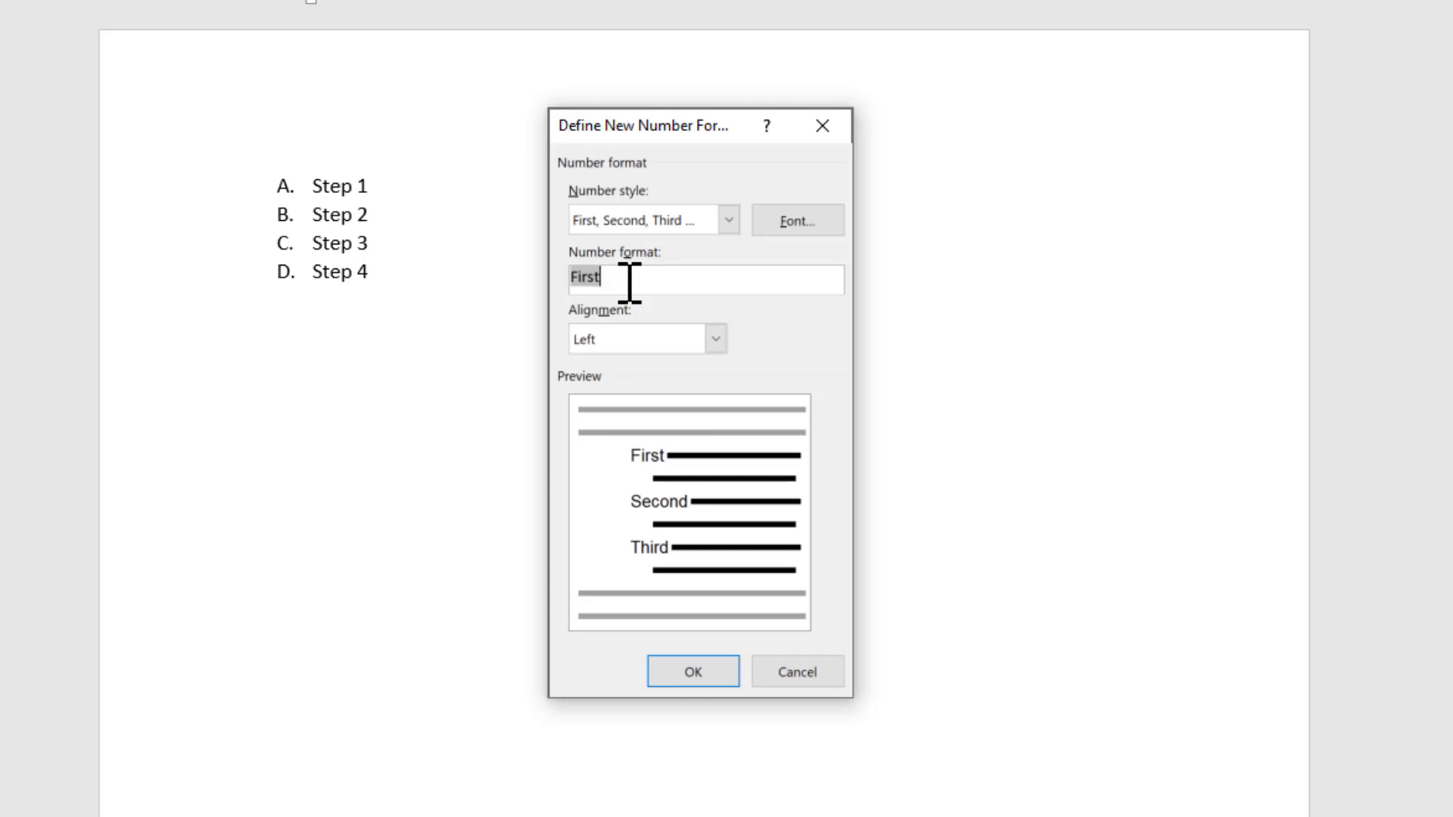
{"action": "type", "text": "Step"}
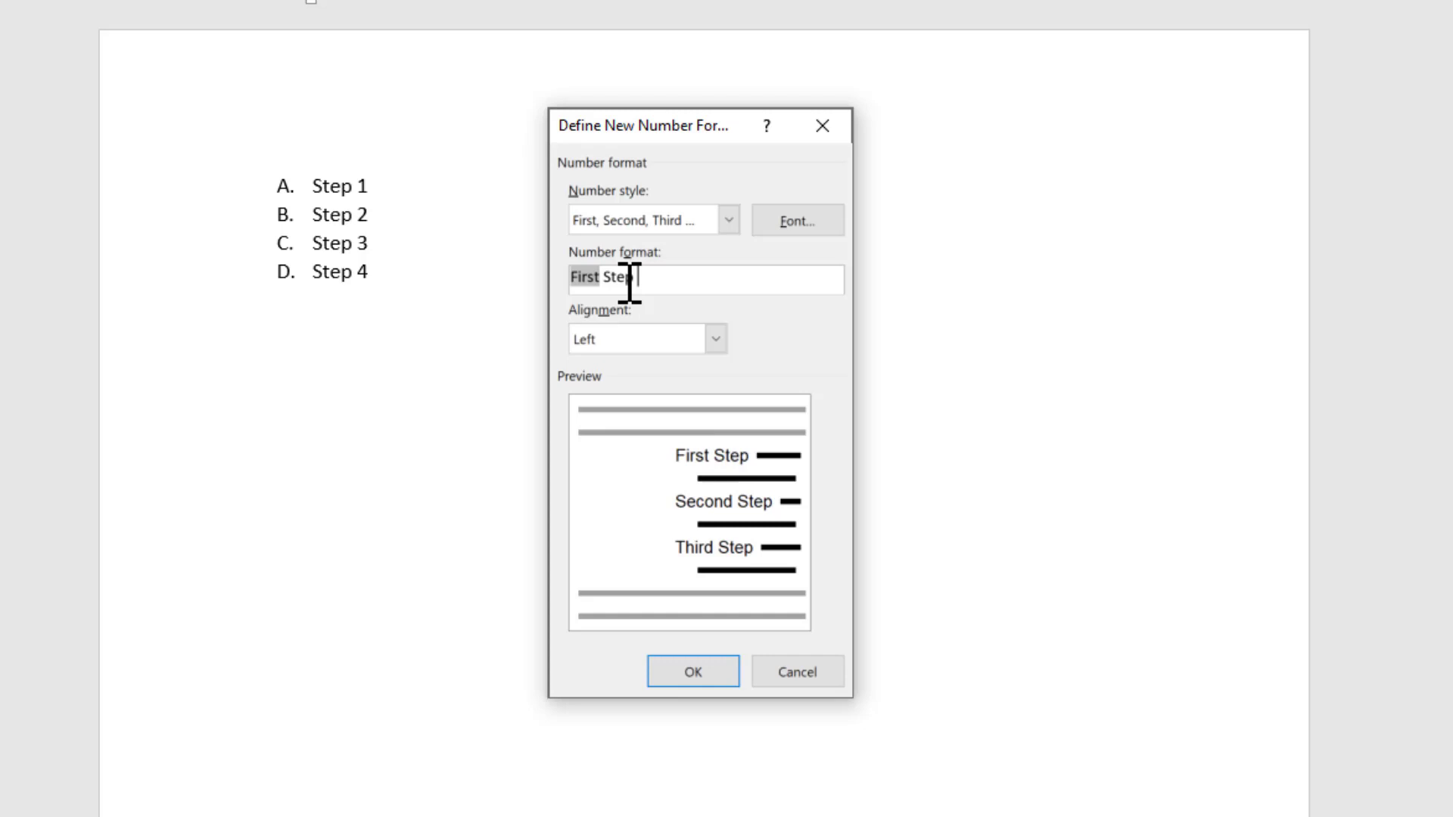
{"action": "type", "text": " -"}
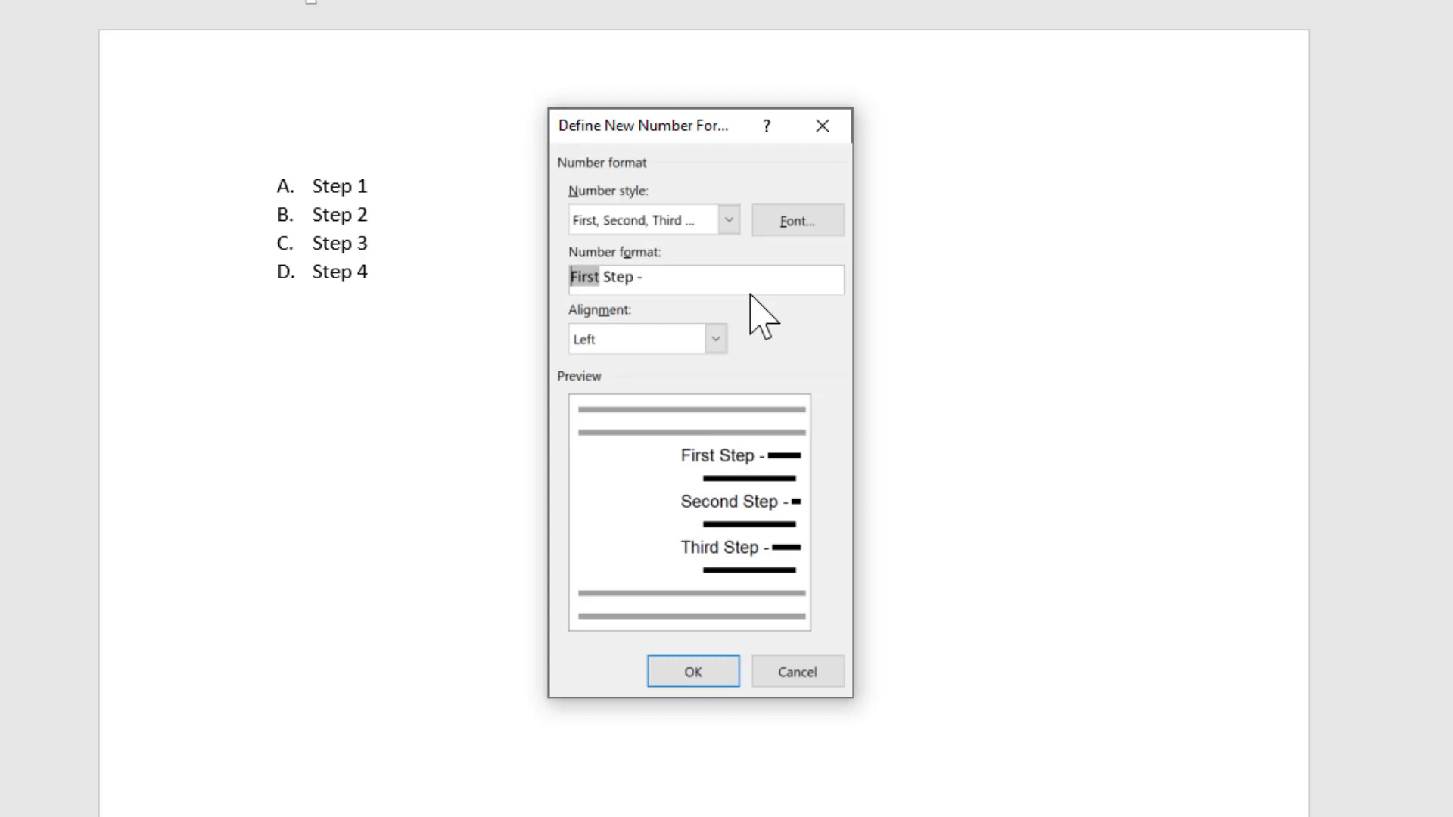
{"action": "type", "text": "This is the"}
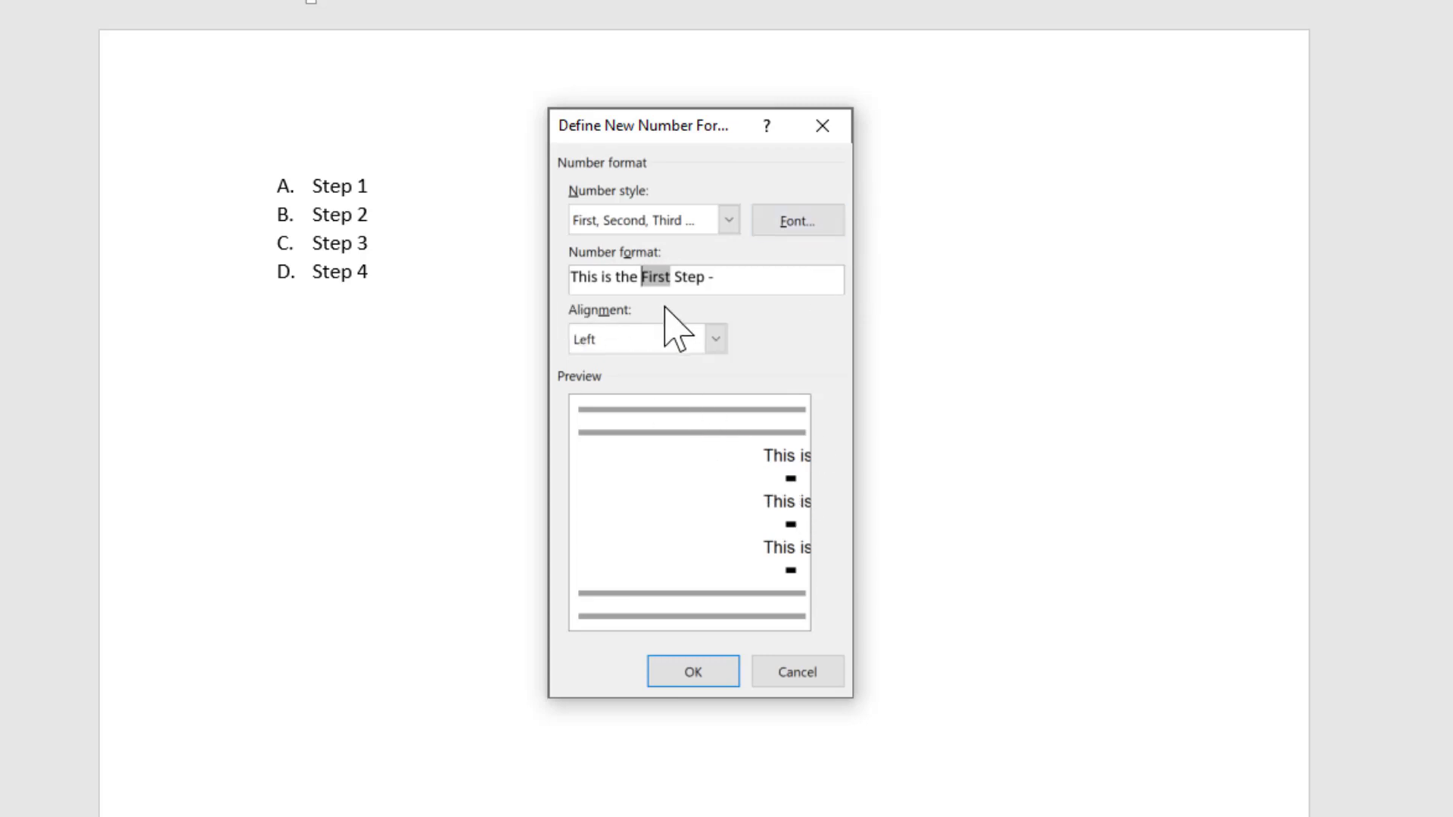
Set the number font to A little sunshine, Bold, in the green theme color with All caps
{"action": "left_click", "coordinate": [830, 221]}
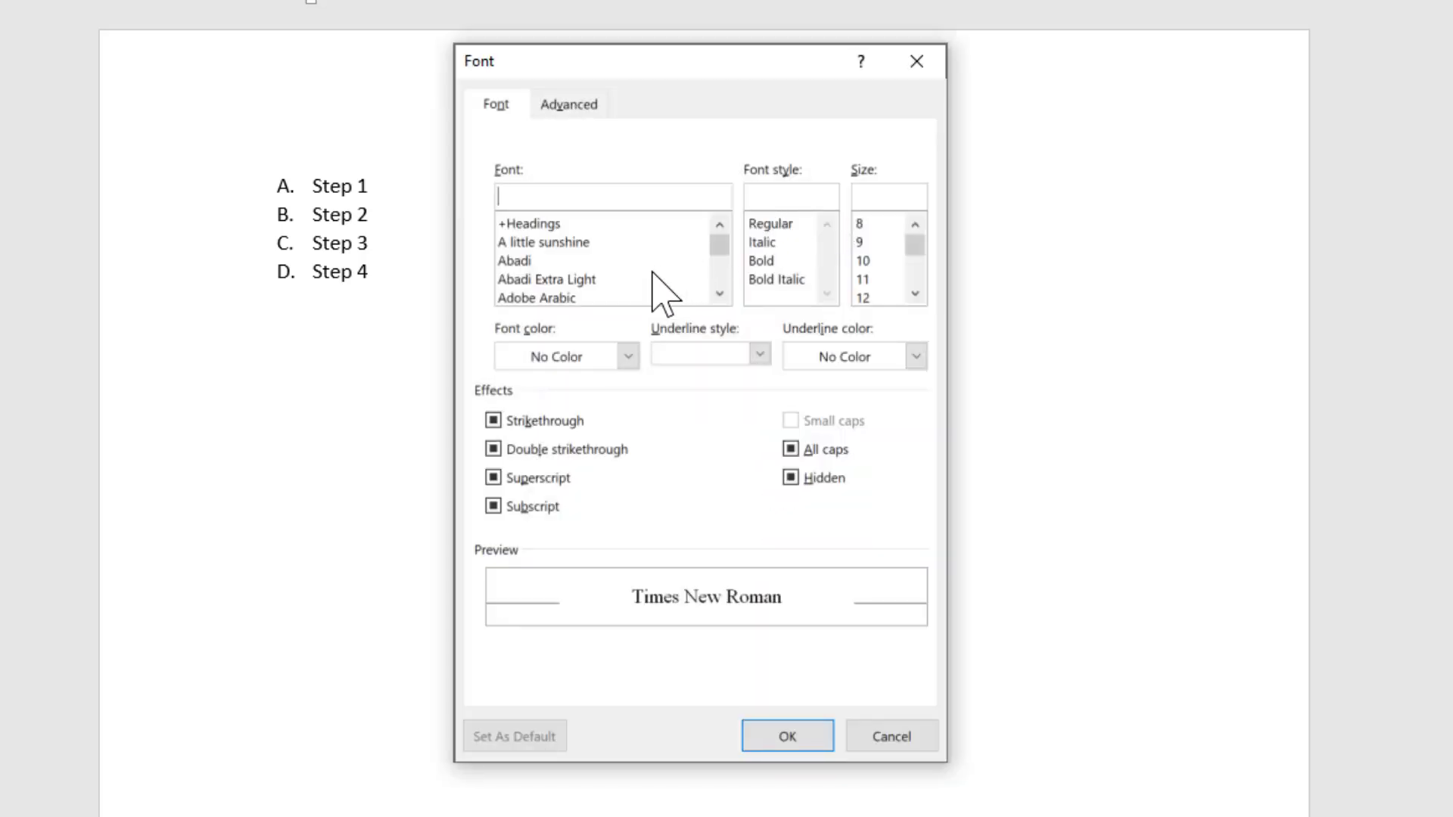
{"action": "left_click", "coordinate": [576, 242]}
{"action": "left_click", "coordinate": [772, 261]}
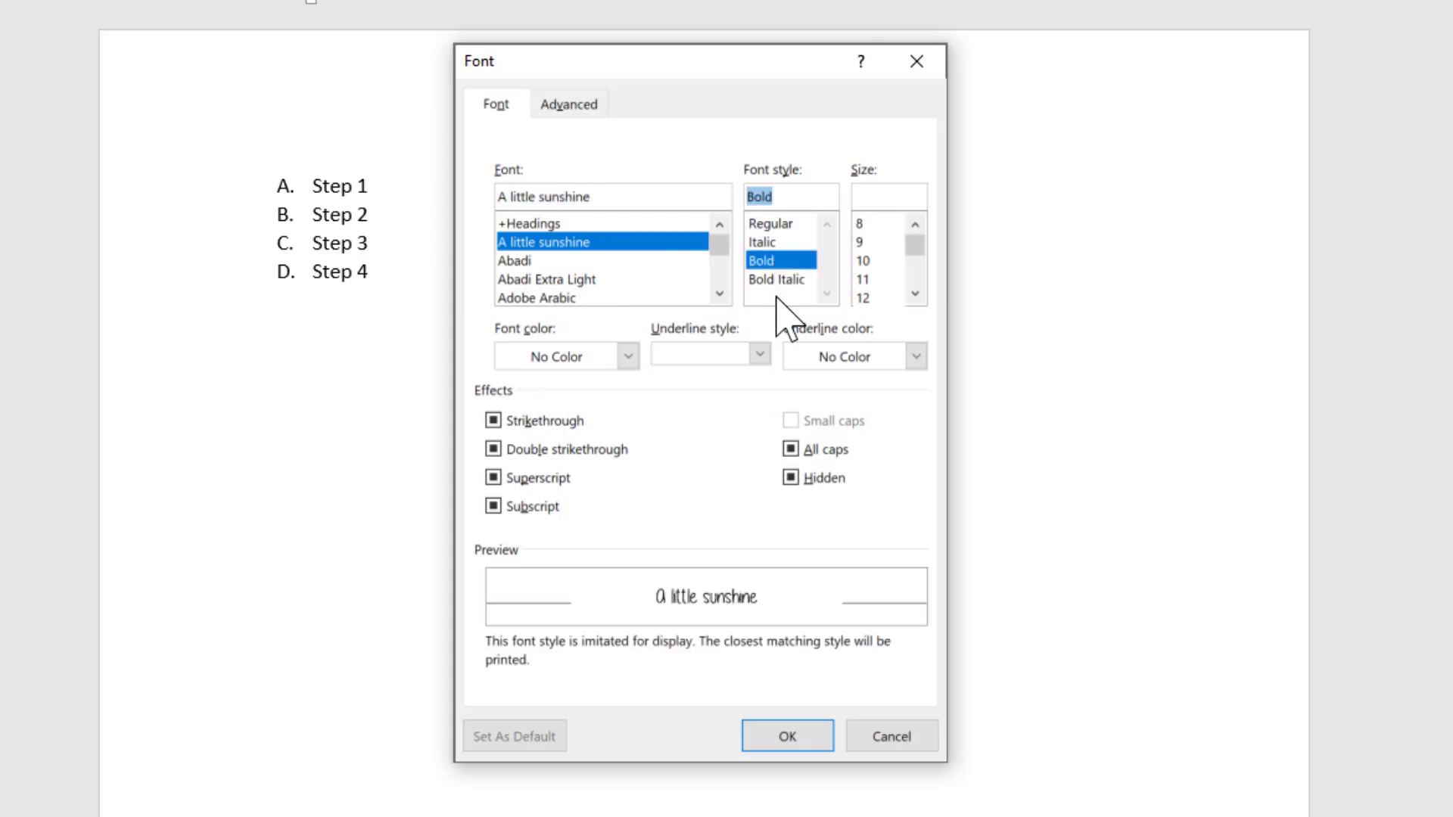
{"action": "left_click", "coordinate": [589, 362]}
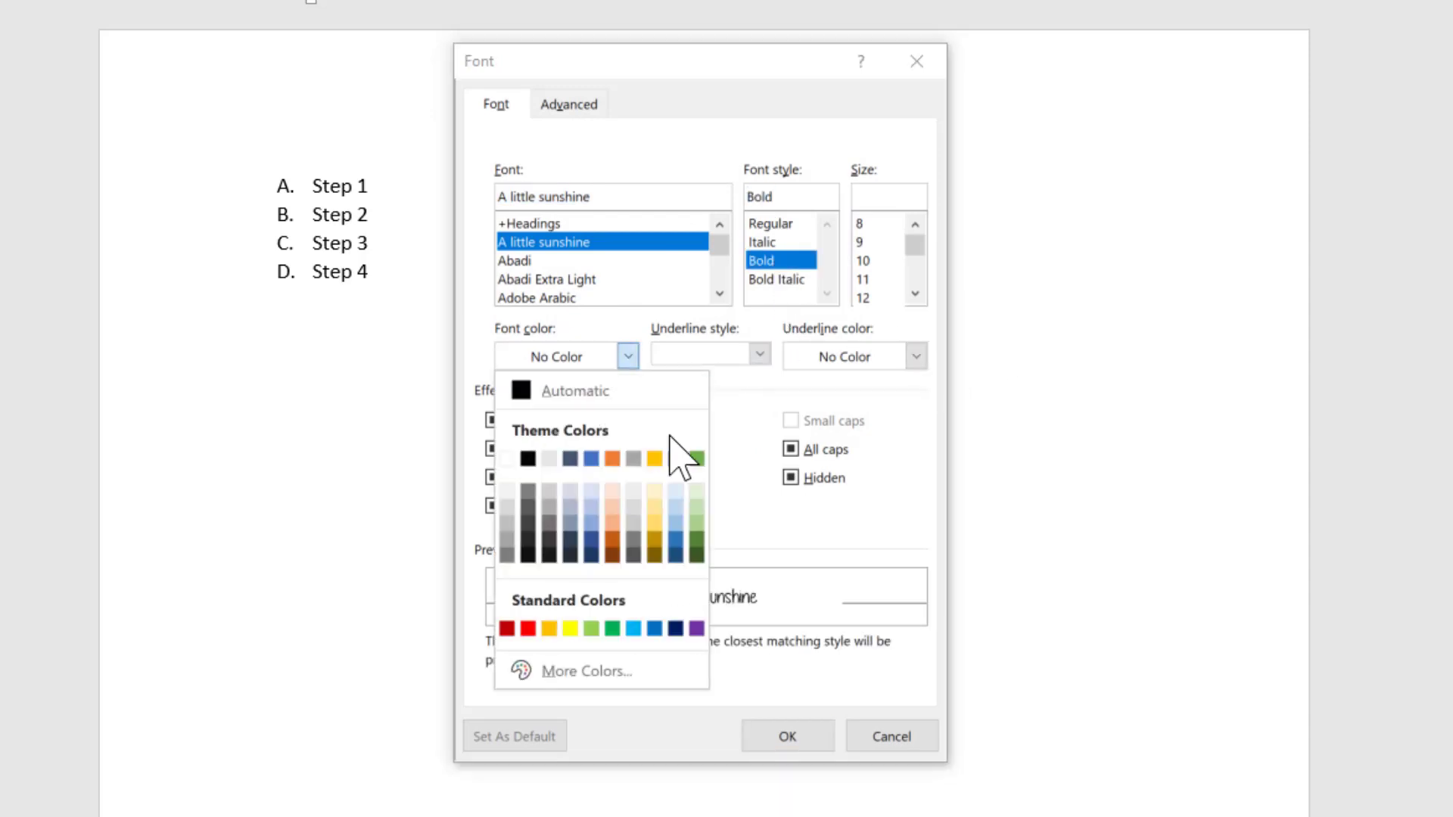
{"action": "left_click", "coordinate": [698, 458]}
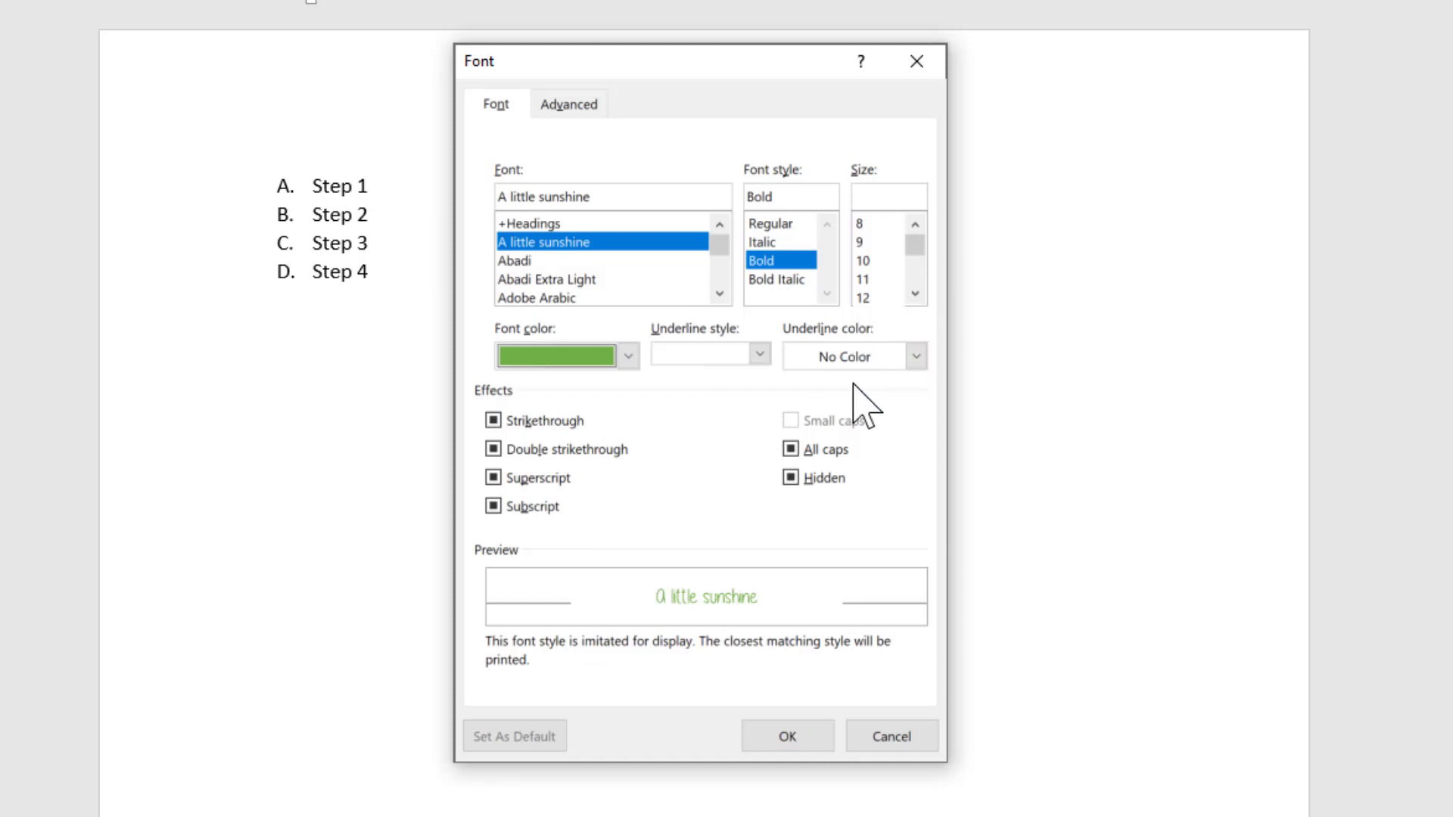
{"action": "left_click", "coordinate": [830, 457]}
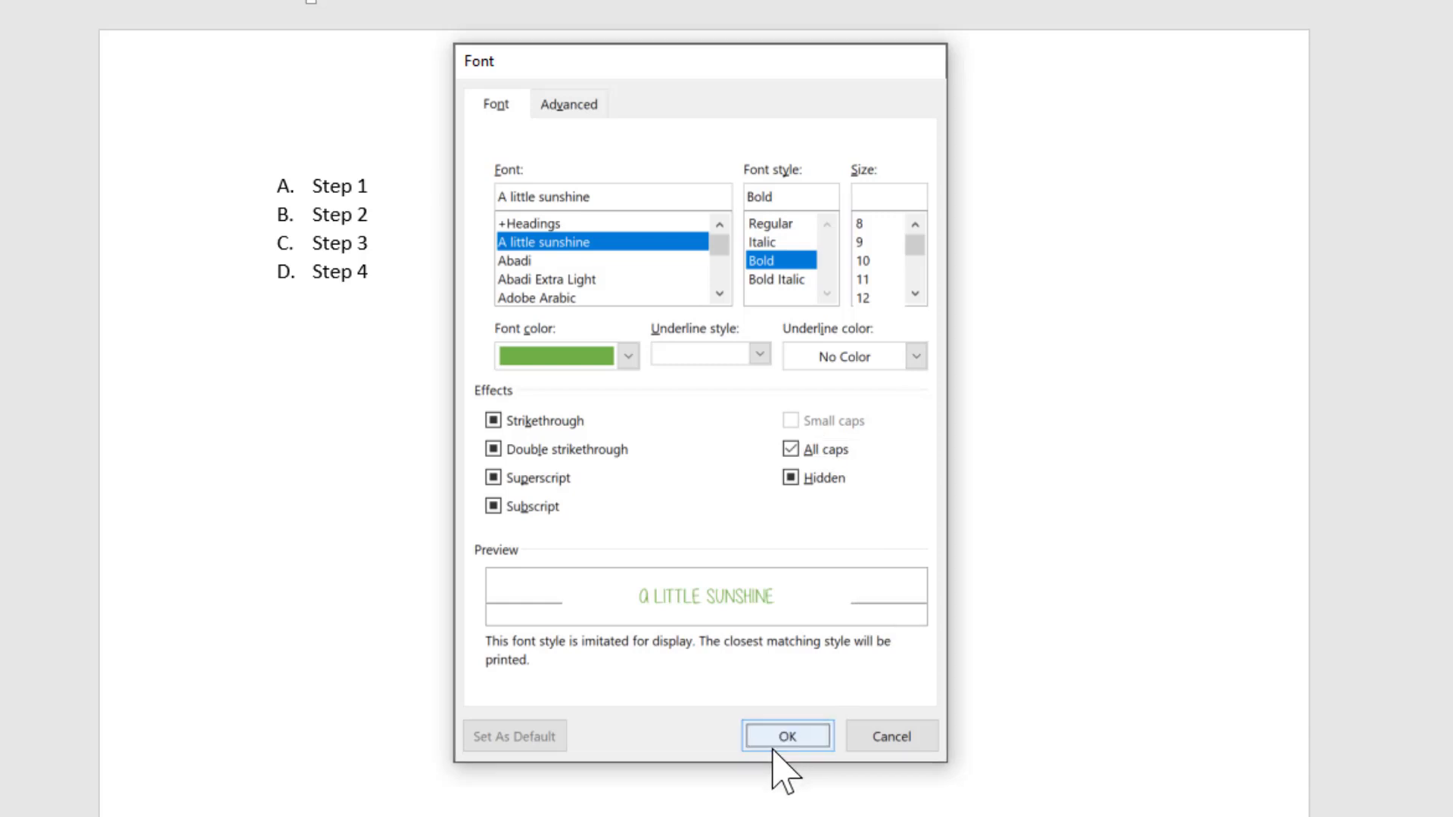
{"action": "left_click", "coordinate": [773, 749]}
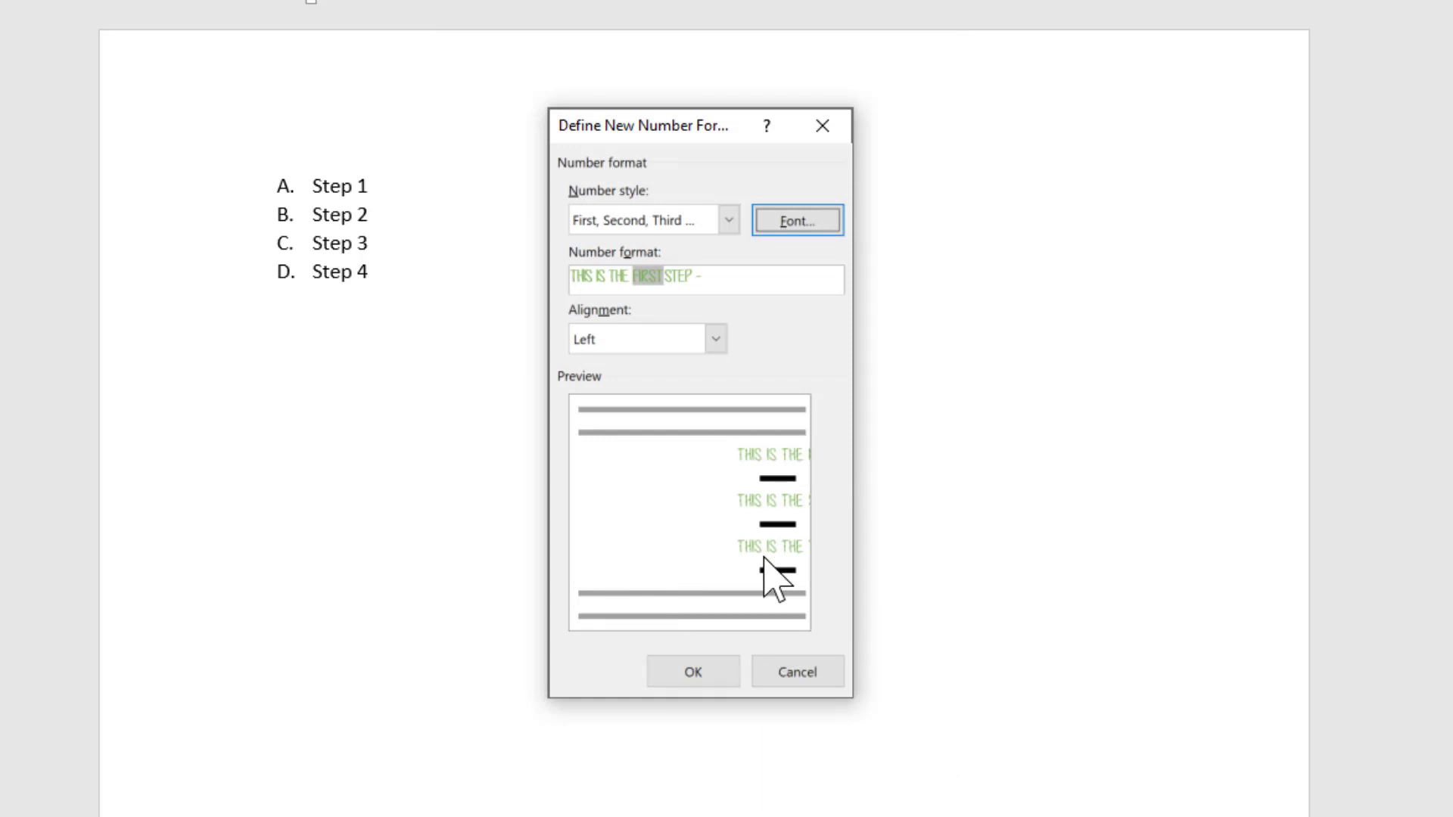
Apply the new number format to the list and add an empty fifth item after Step 4
{"action": "left_click", "coordinate": [702, 673]}
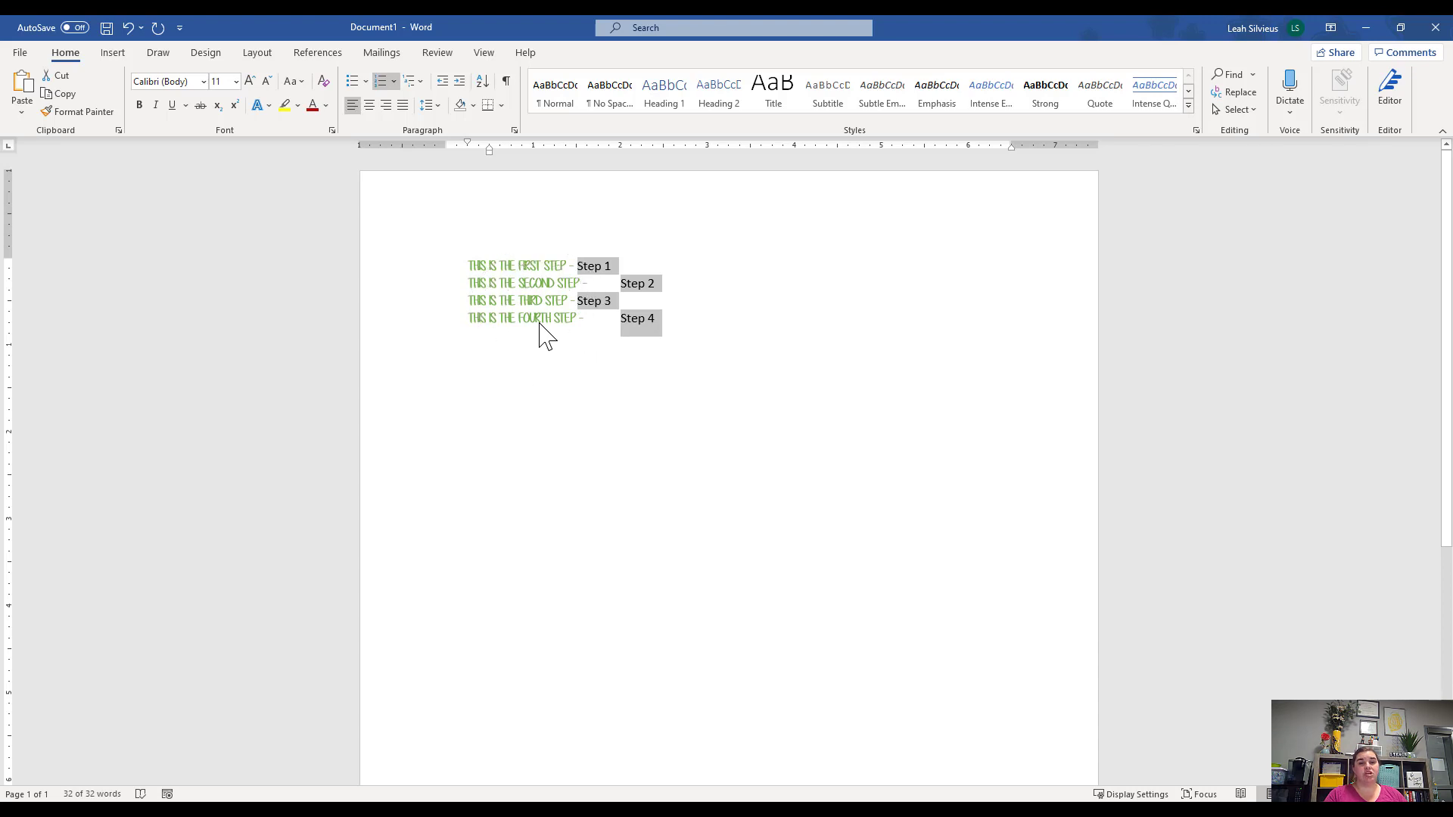
{"action": "left_click", "coordinate": [666, 317]}
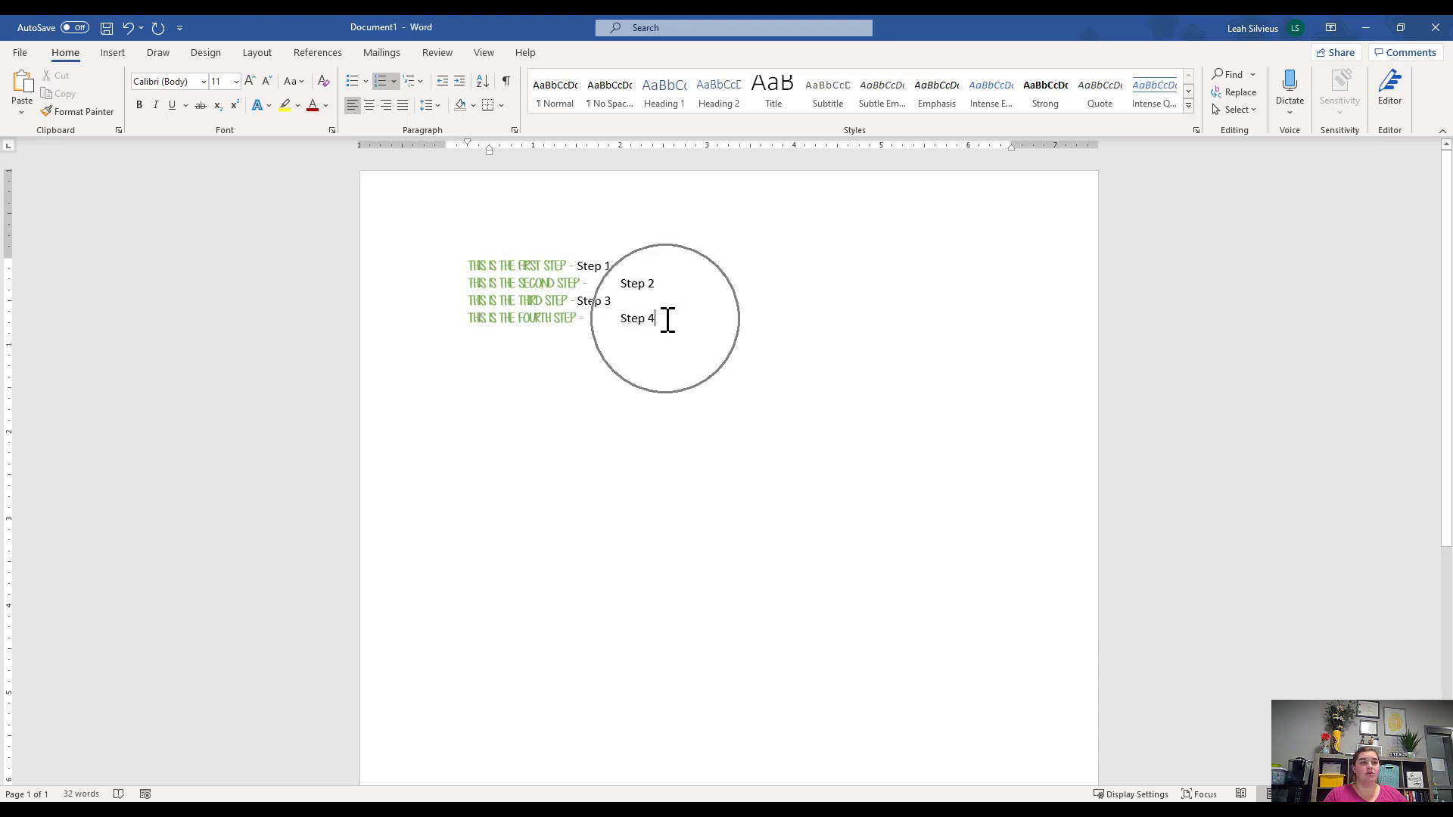
{"action": "key", "text": "Return"}
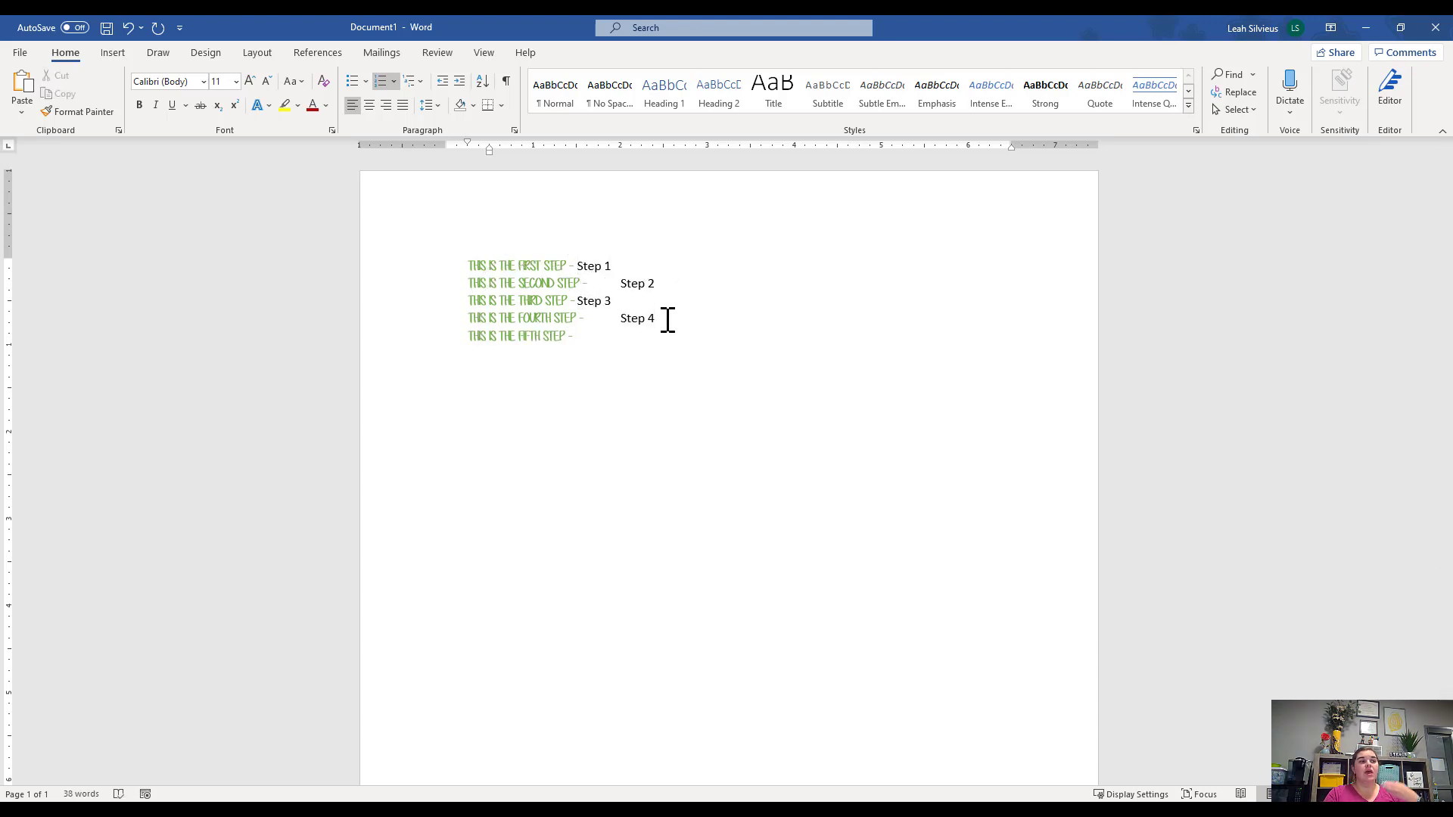